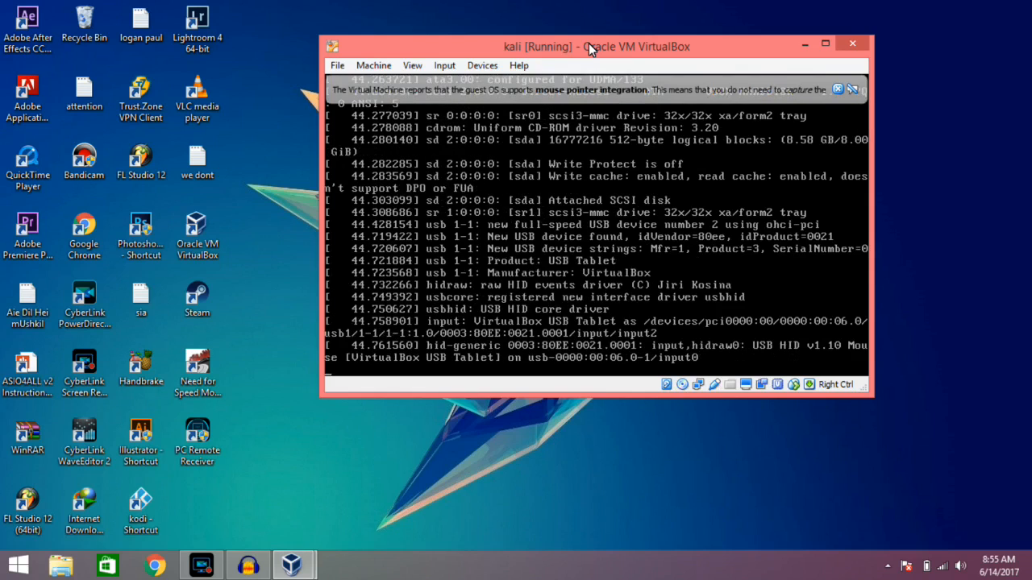
Dismiss the mouse pointer integration notices of the booting kali virtual machine and move its window slightly lower on the desktop.
click(839, 90)
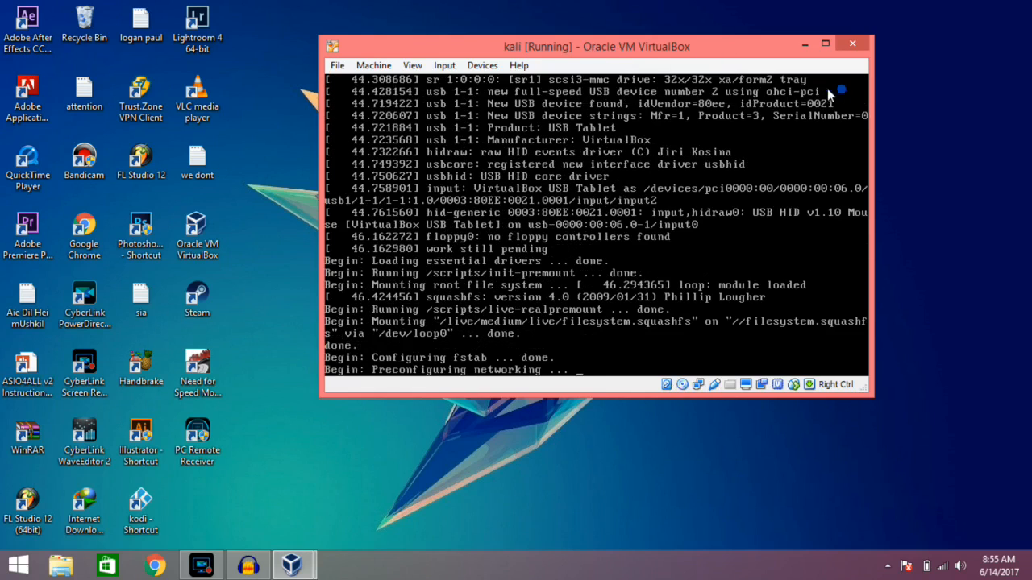
drag(636, 47, 635, 50)
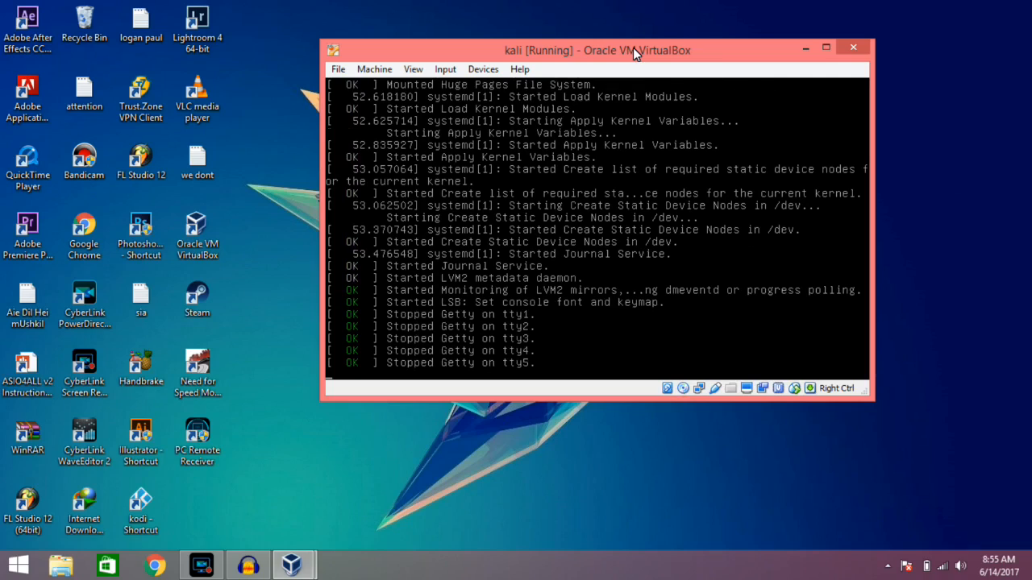
drag(628, 47, 638, 83)
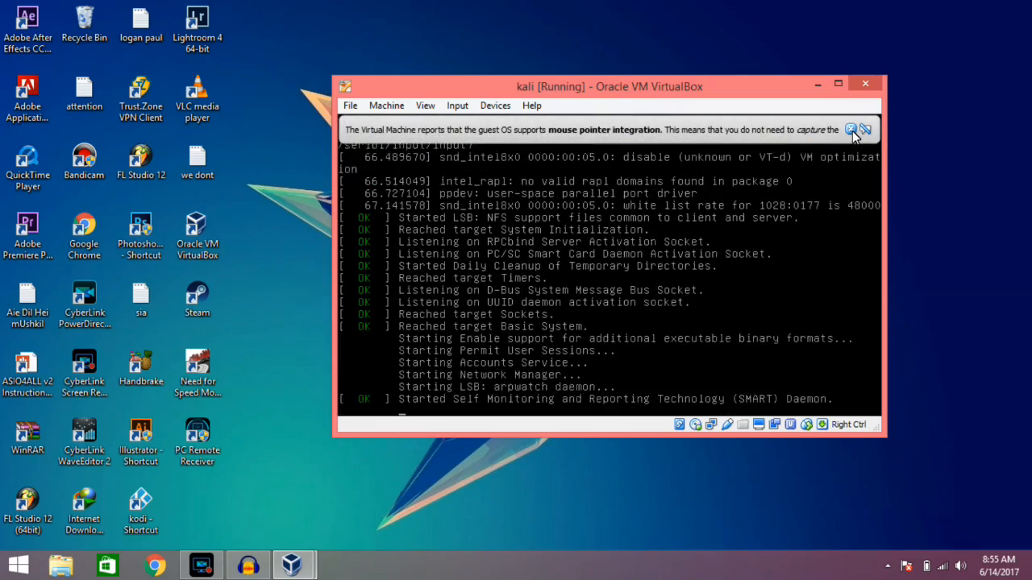
click(865, 129)
drag(725, 90, 717, 99)
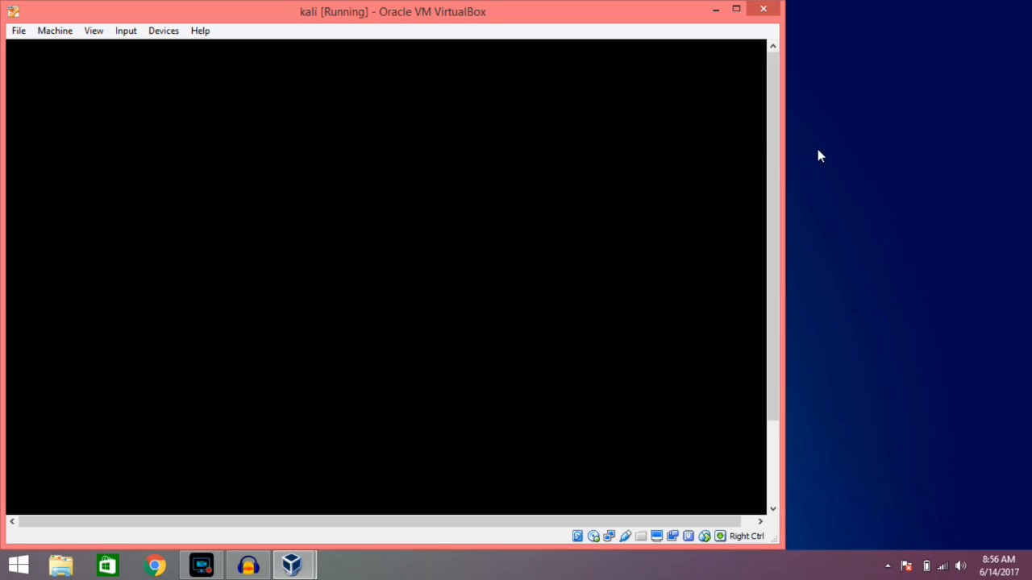
drag(562, 18, 779, 7)
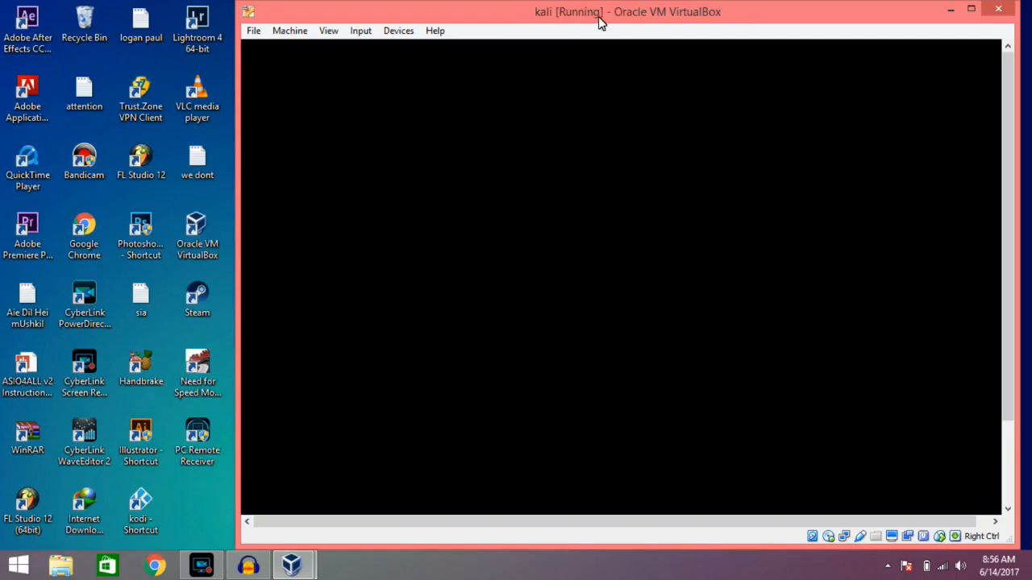
drag(806, 6, 701, 43)
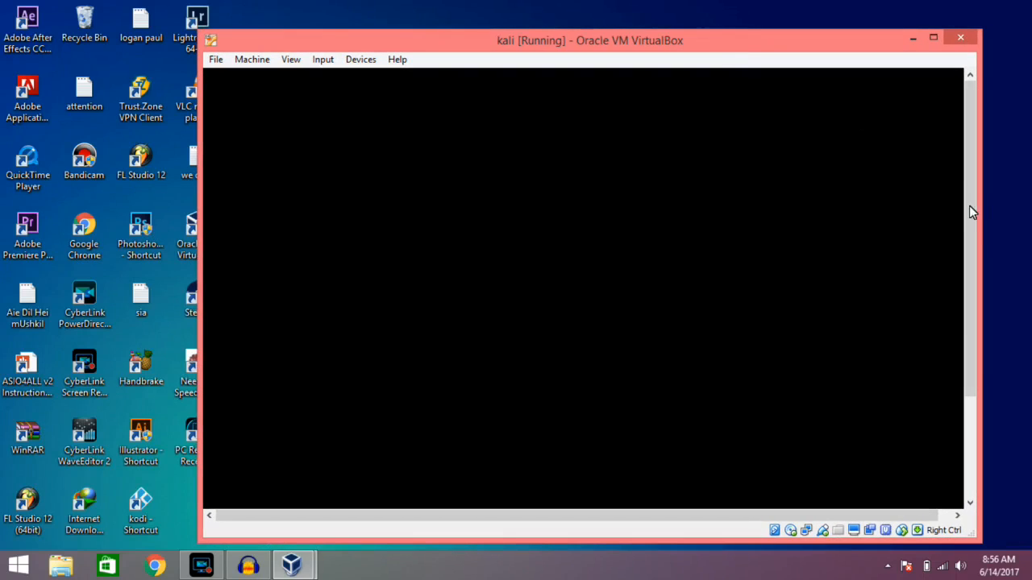
mouse_move(982, 211)
mouse_down()
mouse_move(925, 211)
mouse_move(972, 214)
mouse_up()
drag(692, 48, 735, 37)
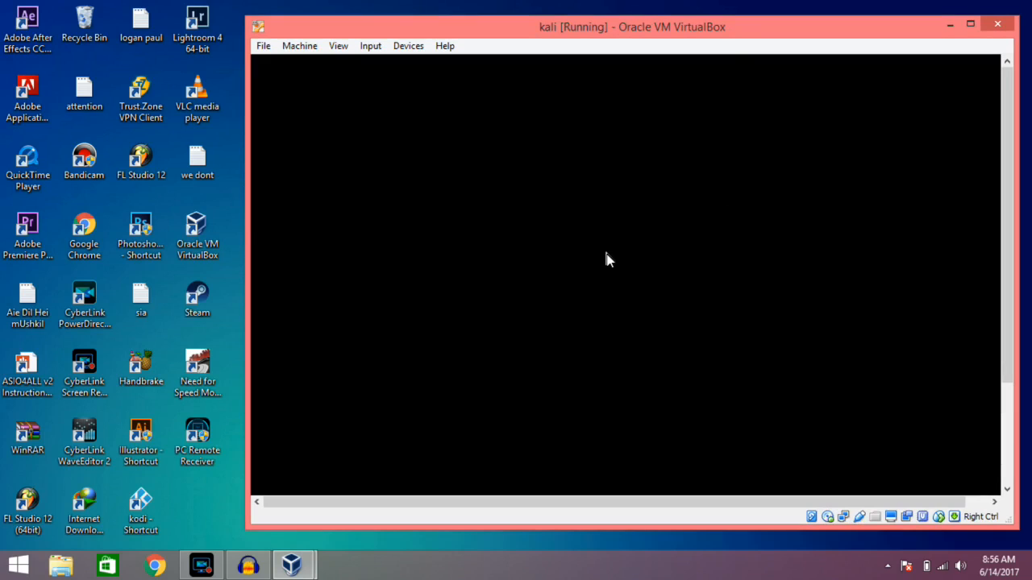
click(970, 24)
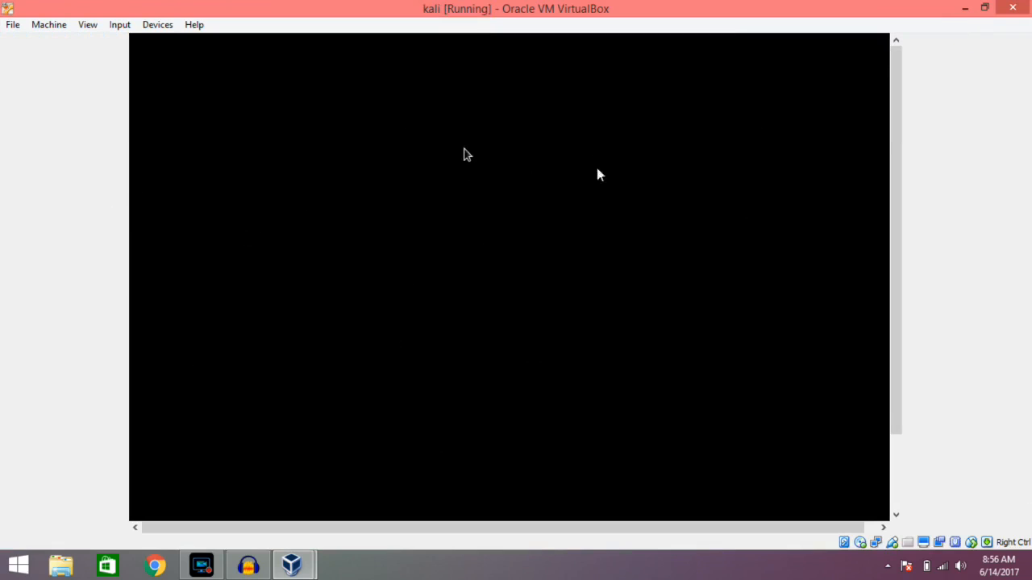
click(984, 8)
drag(686, 26, 676, 21)
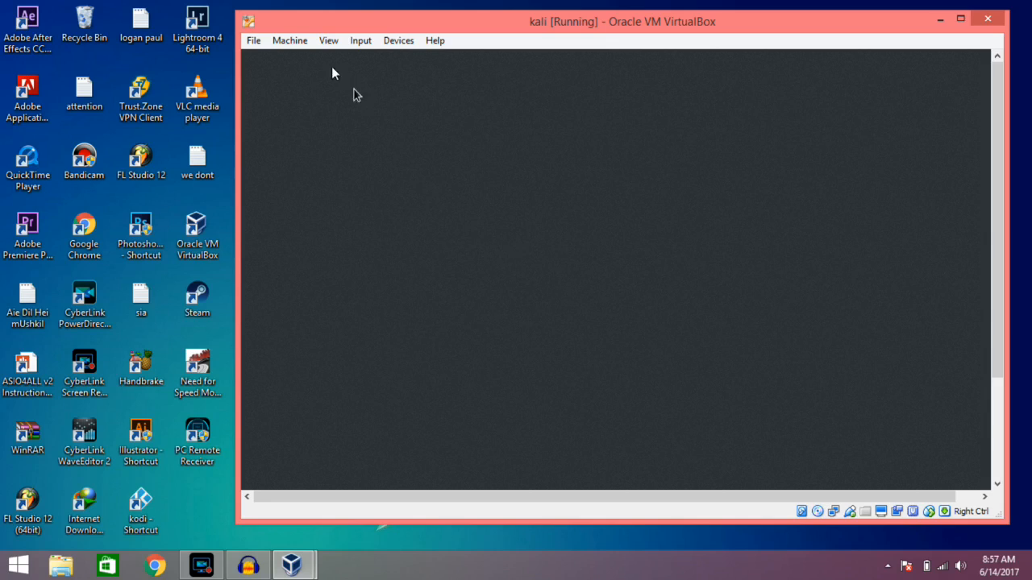
click(251, 40)
click(250, 40)
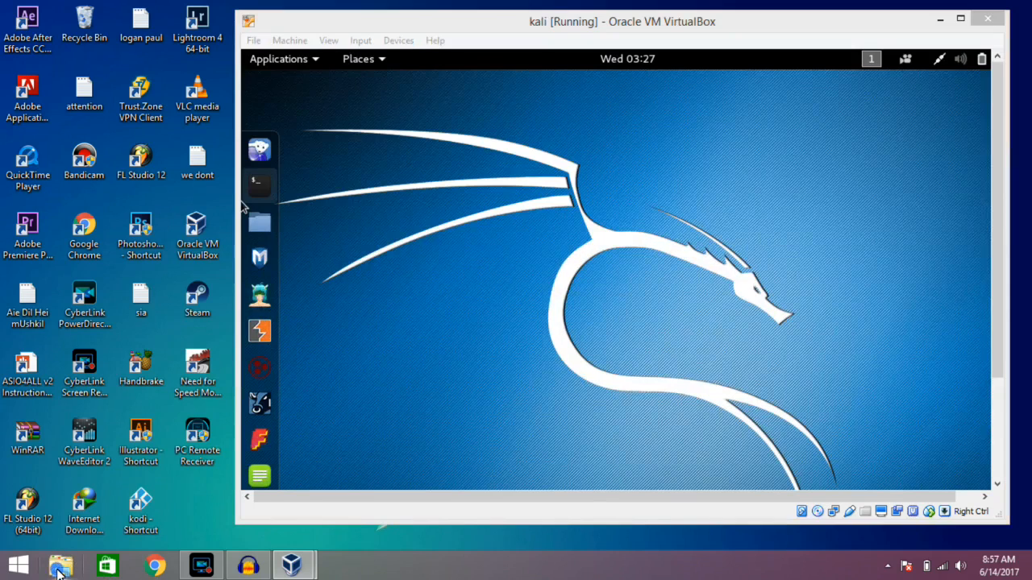
click(59, 568)
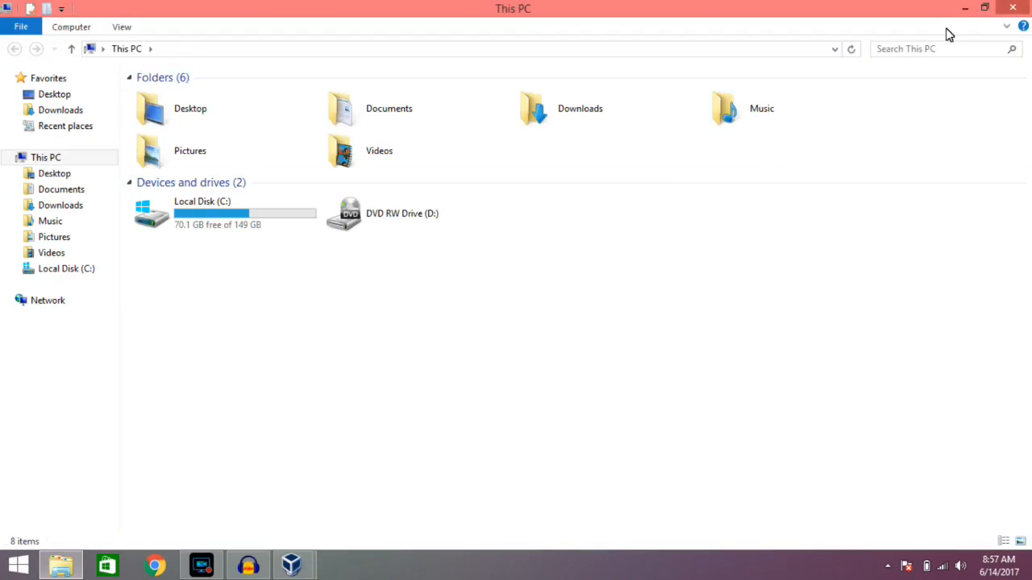
click(965, 9)
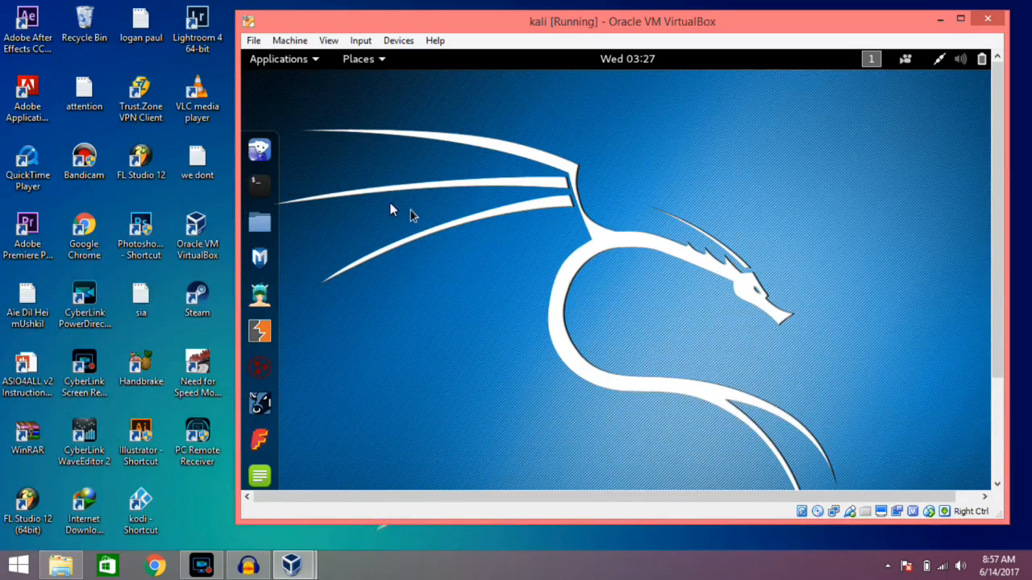
Maximize the kali virtual machine window and open the Home folder in Kali's file manager.
click(960, 17)
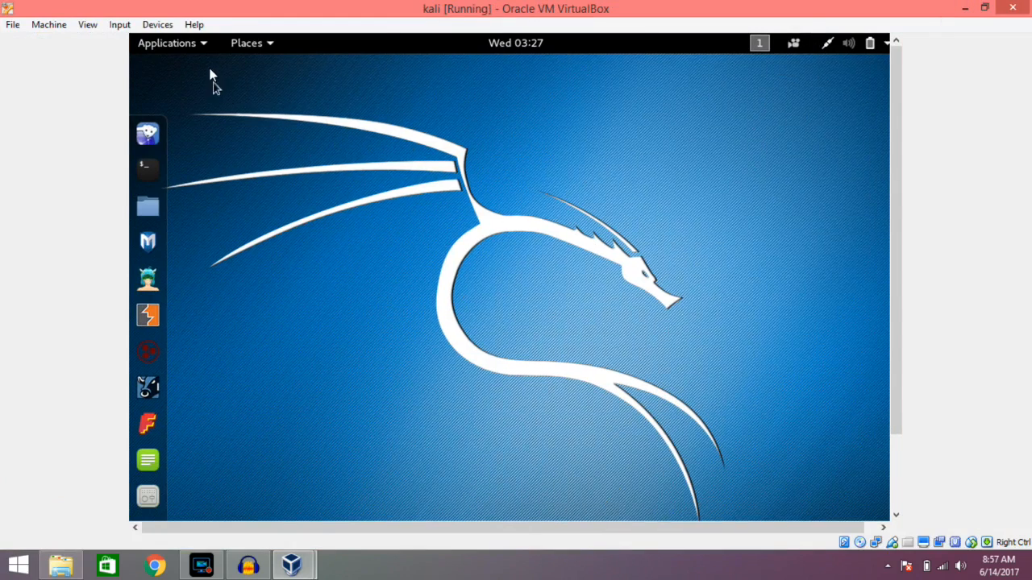
drag(900, 291, 891, 187)
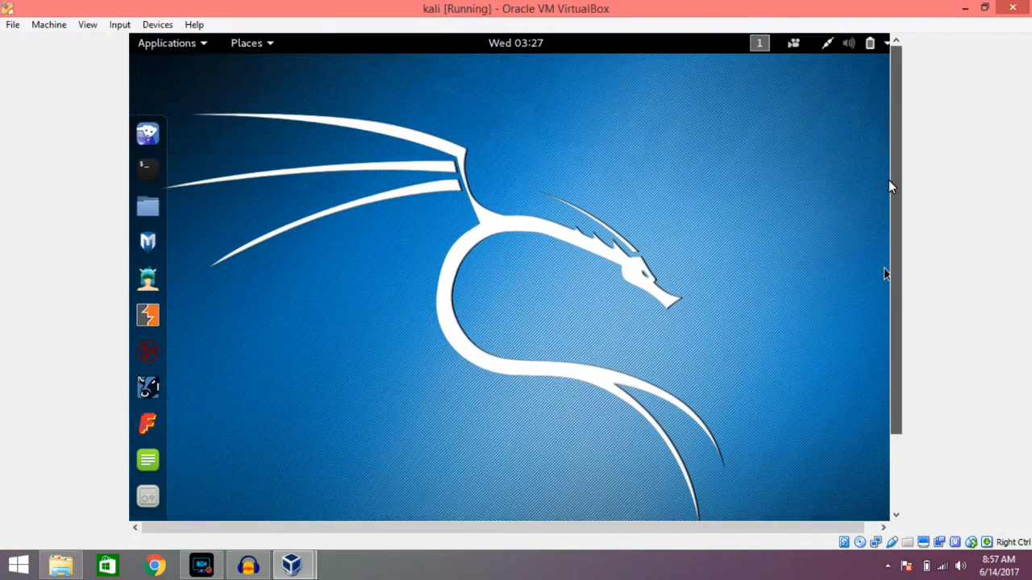
click(886, 44)
click(467, 258)
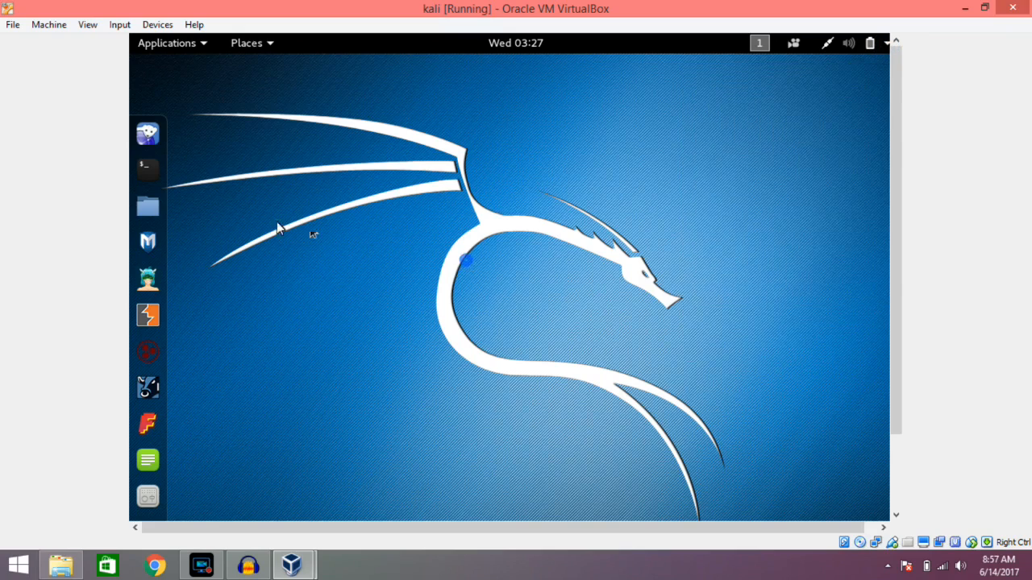
click(147, 207)
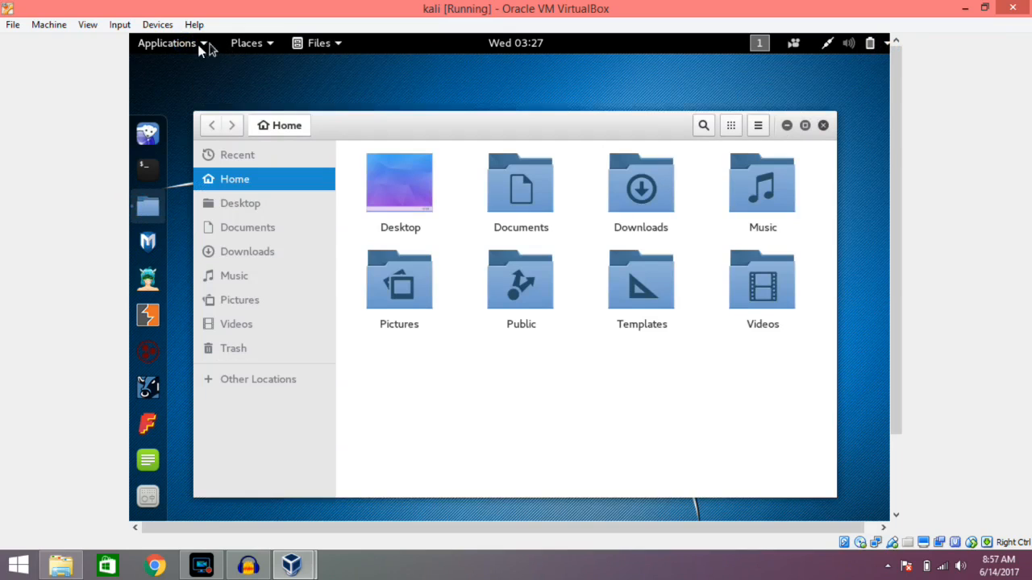
Look through the tool categories of Kali's applications, including Information Gathering, and close the file manager.
click(200, 44)
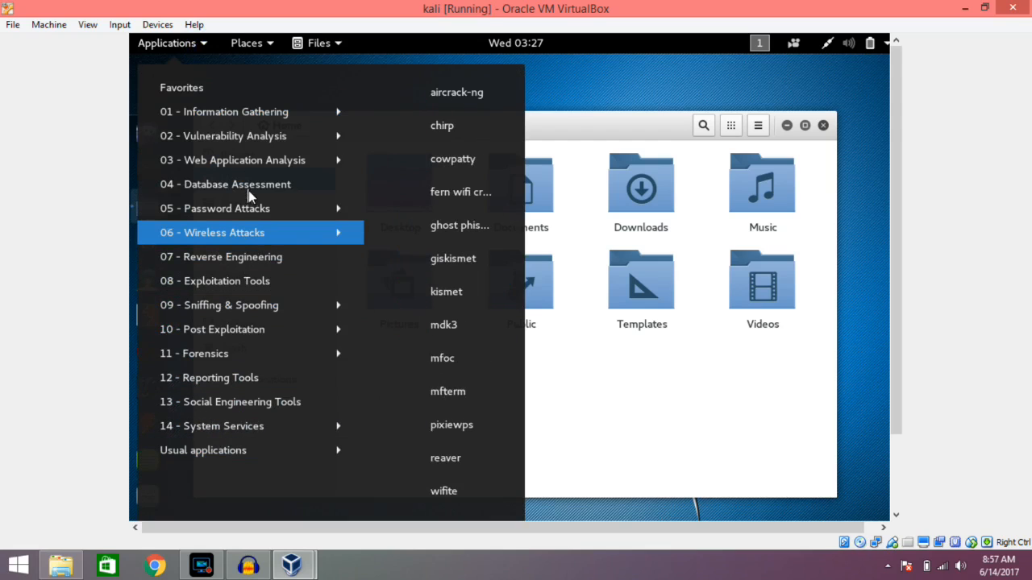
mouse_move(263, 118)
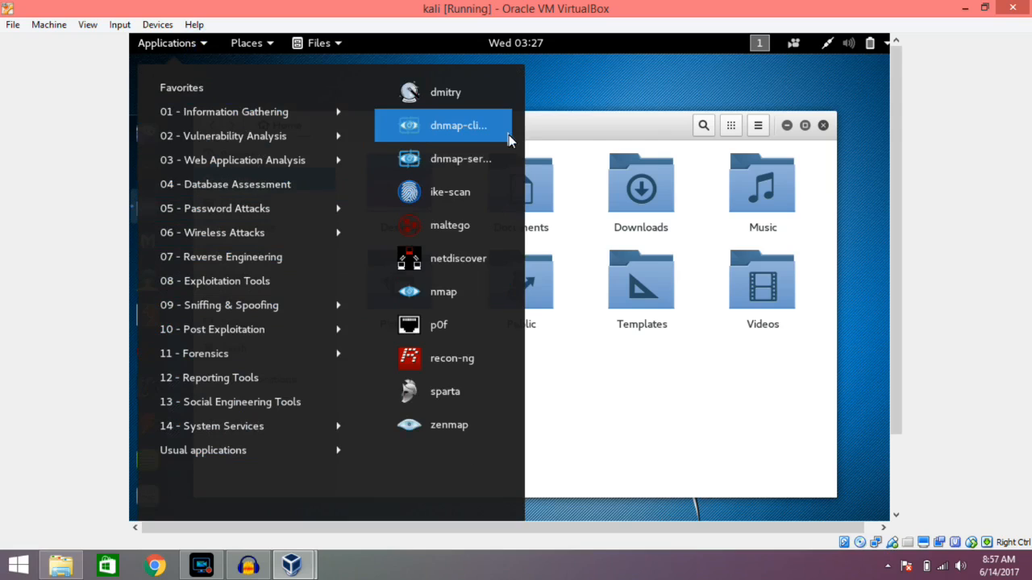
click(635, 127)
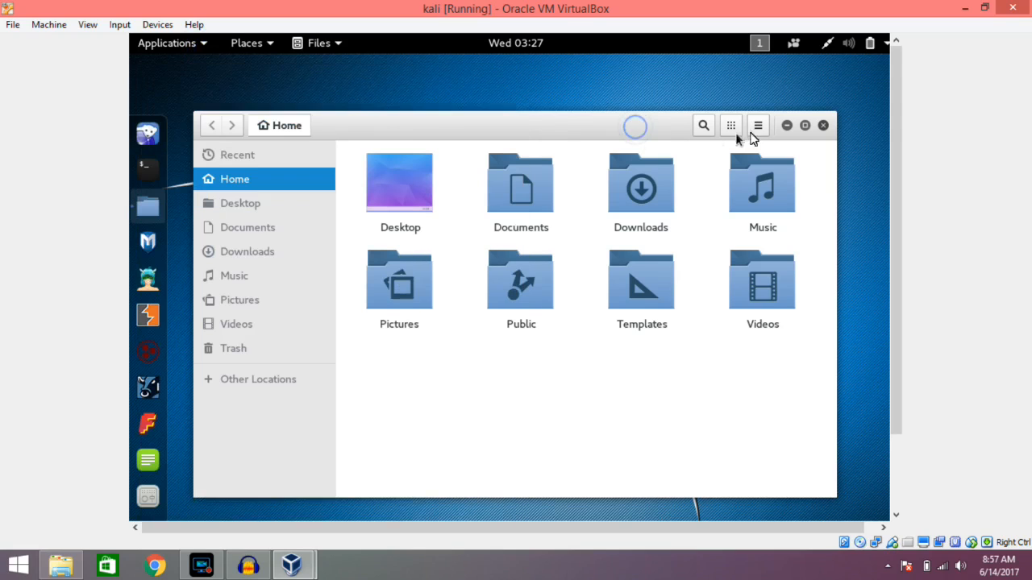
click(822, 127)
Power off the Kali system from inside the virtual machine.
click(888, 44)
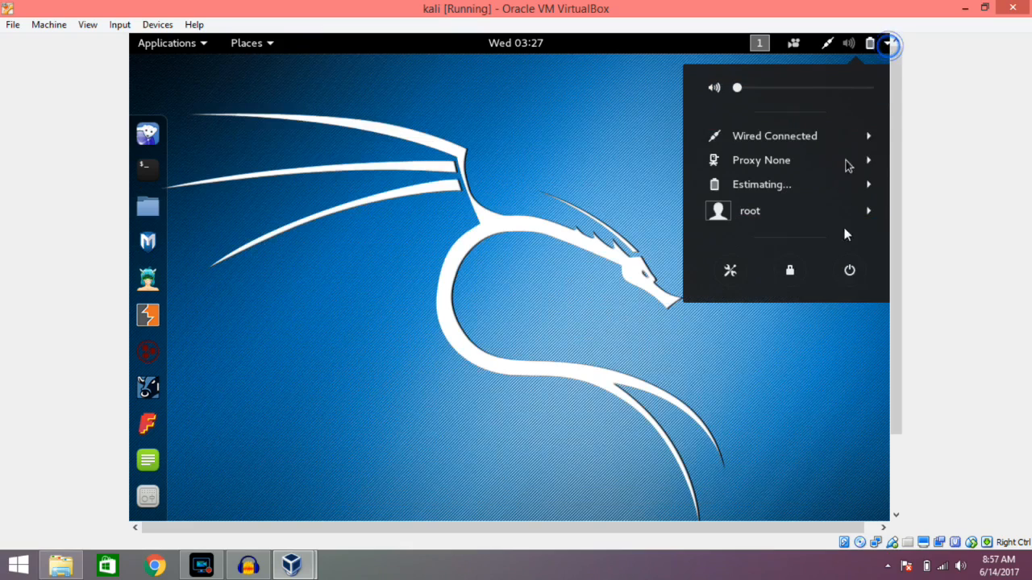
click(850, 273)
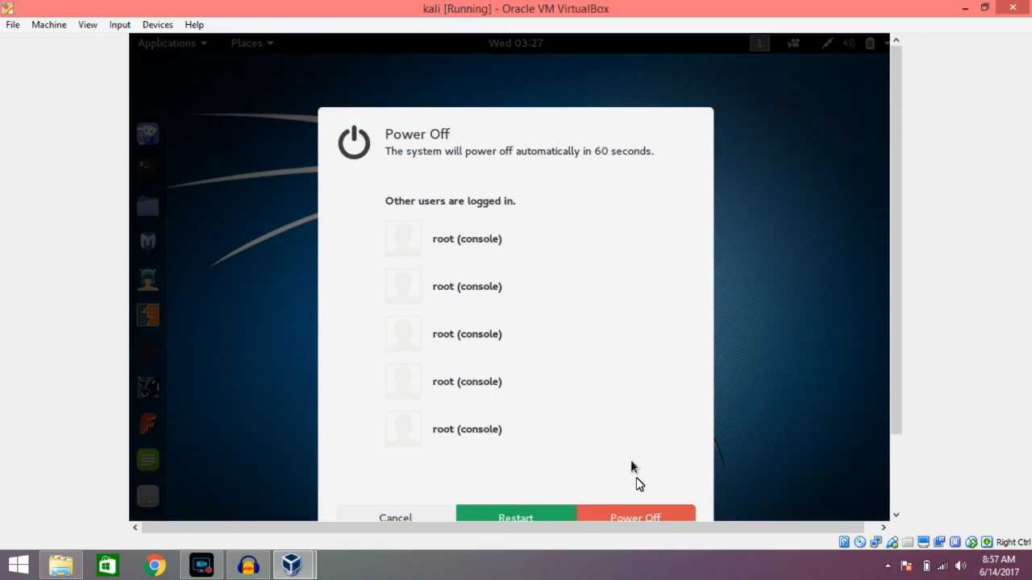
click(638, 518)
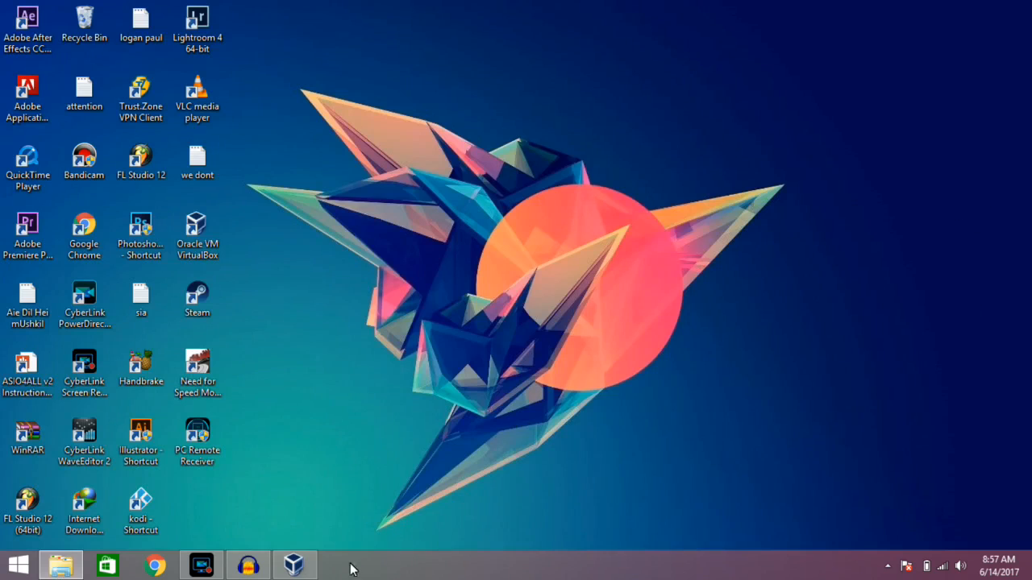
Bring up the VirtualBox Manager to view the kali machine's details, and minimize it.
click(293, 565)
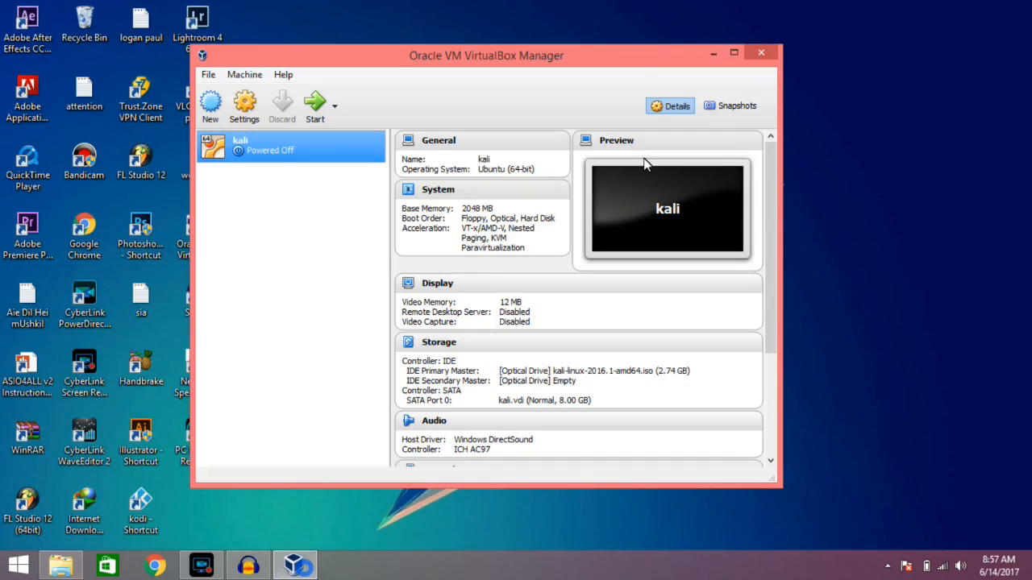
drag(465, 69, 500, 61)
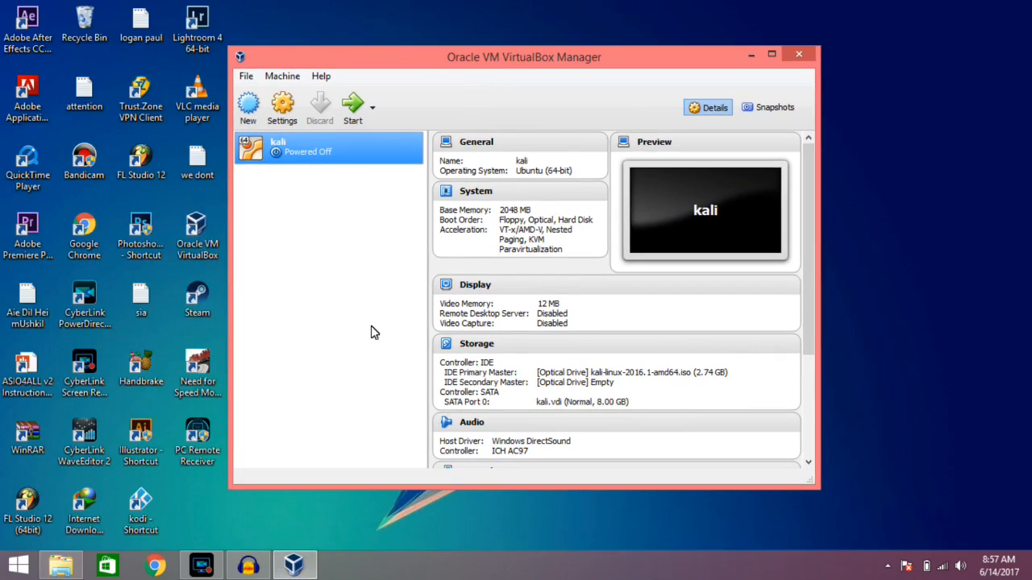
click(750, 54)
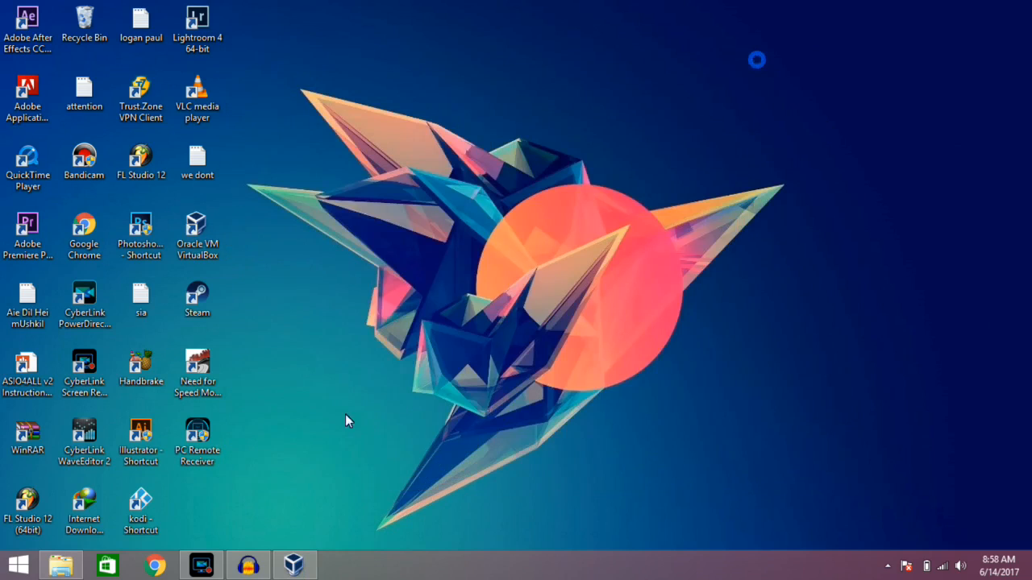
Open the Videos folder in File Explorer and select the VirtualBox-5.0.16-105871-Win installer.
click(60, 565)
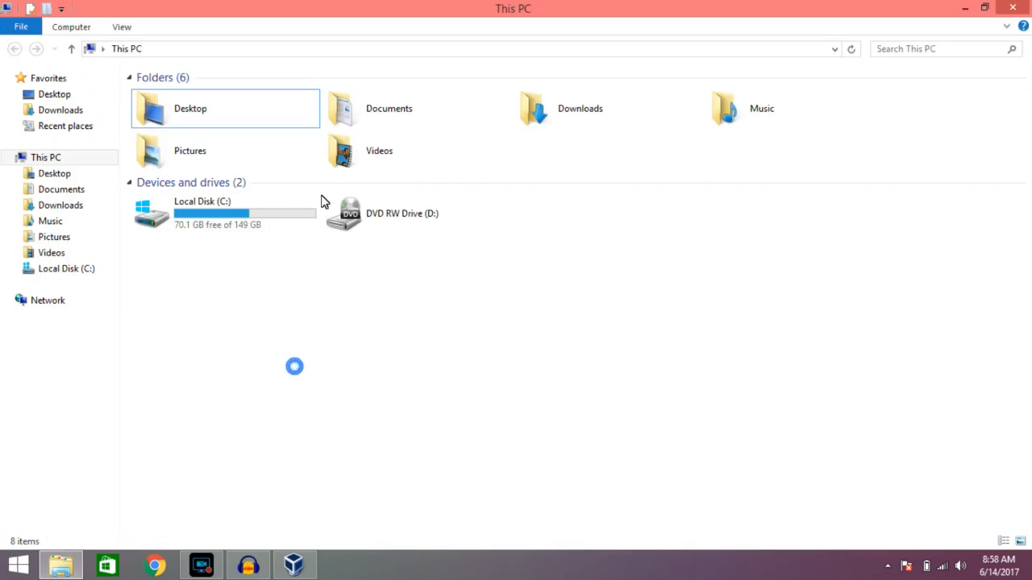
double_click(338, 151)
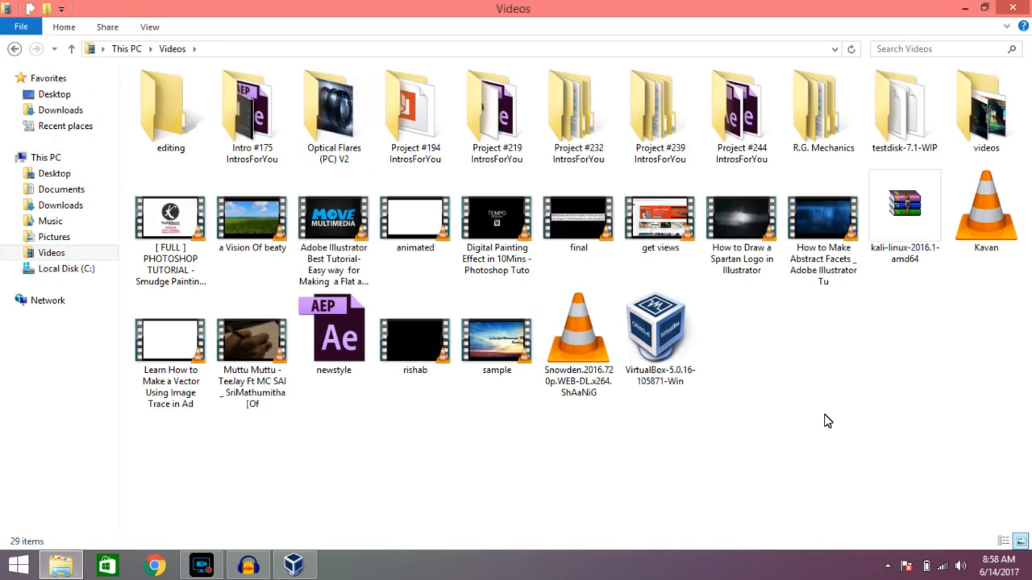
click(658, 362)
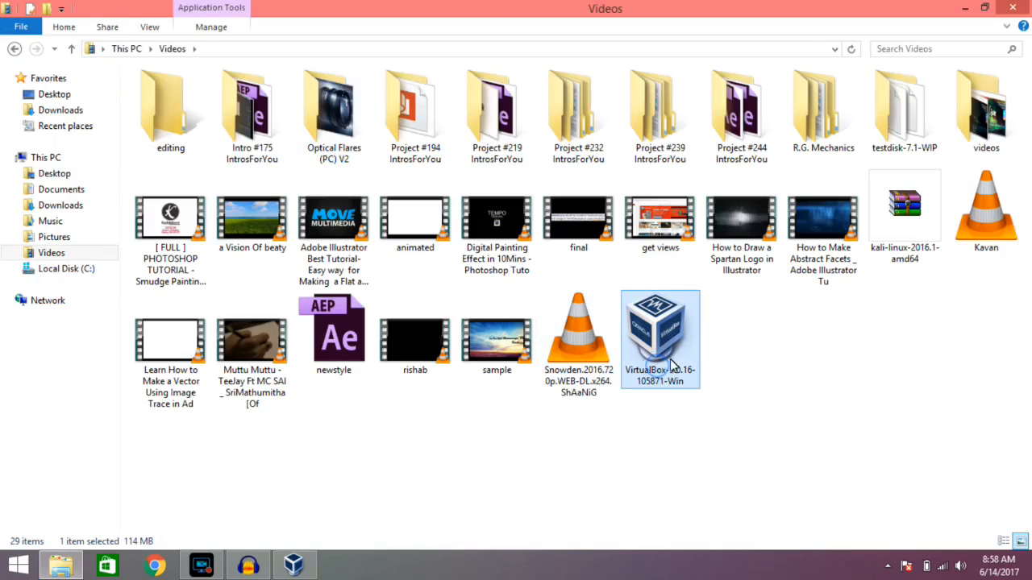
Check the file type of kali-linux-2016.1-amd64 in its properties and close them without changes.
click(925, 243)
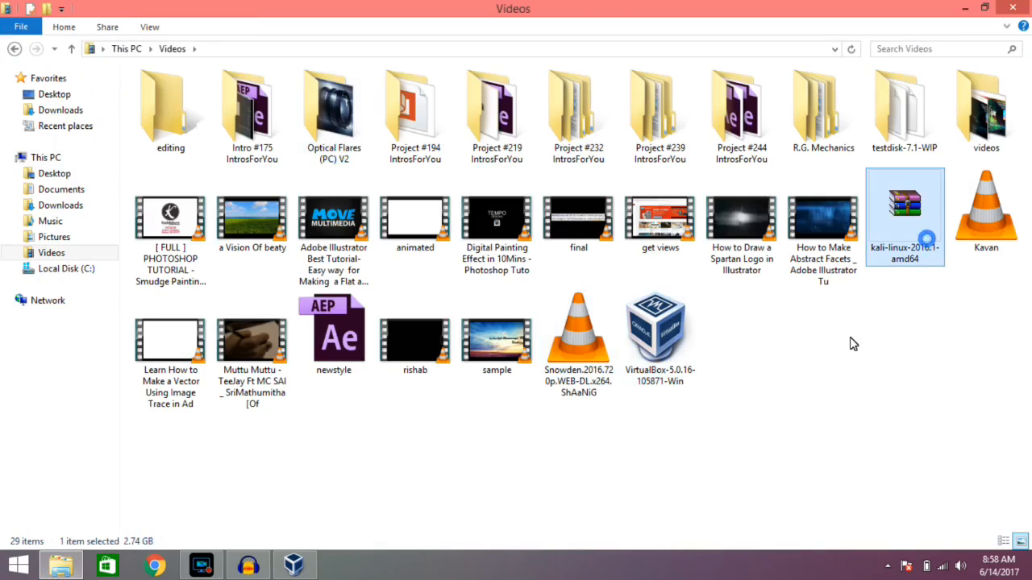
right_click(923, 246)
click(802, 539)
drag(890, 255, 915, 260)
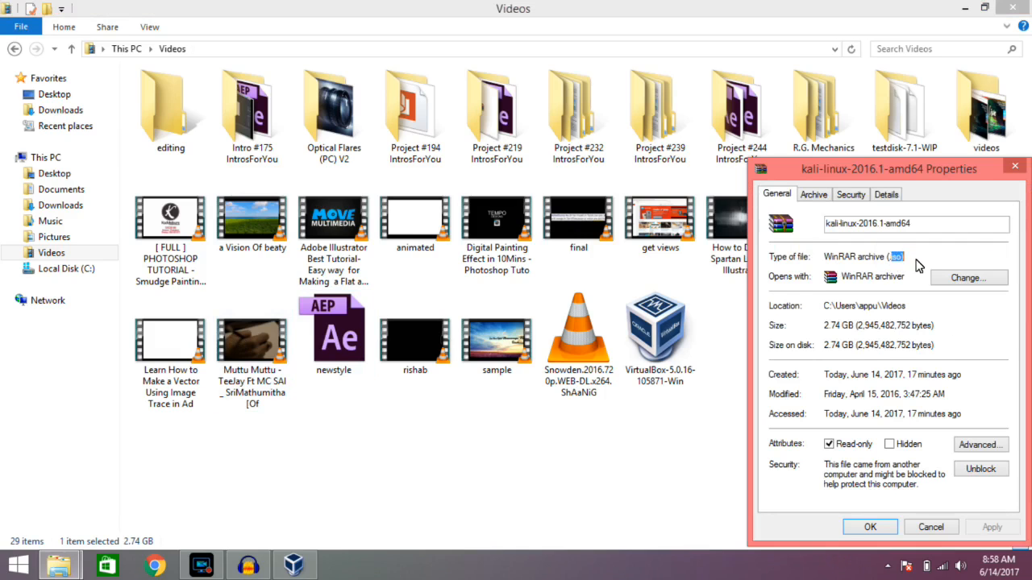
click(927, 528)
Launch the VirtualBox-5.0.16-105871-Win installer from the Videos folder.
click(683, 367)
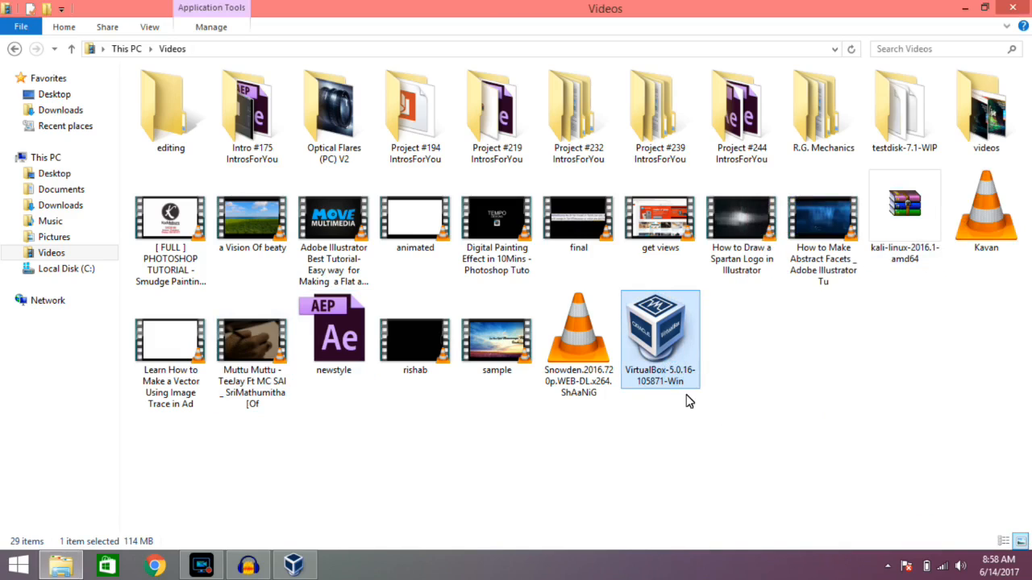
click(908, 244)
click(684, 367)
click(880, 242)
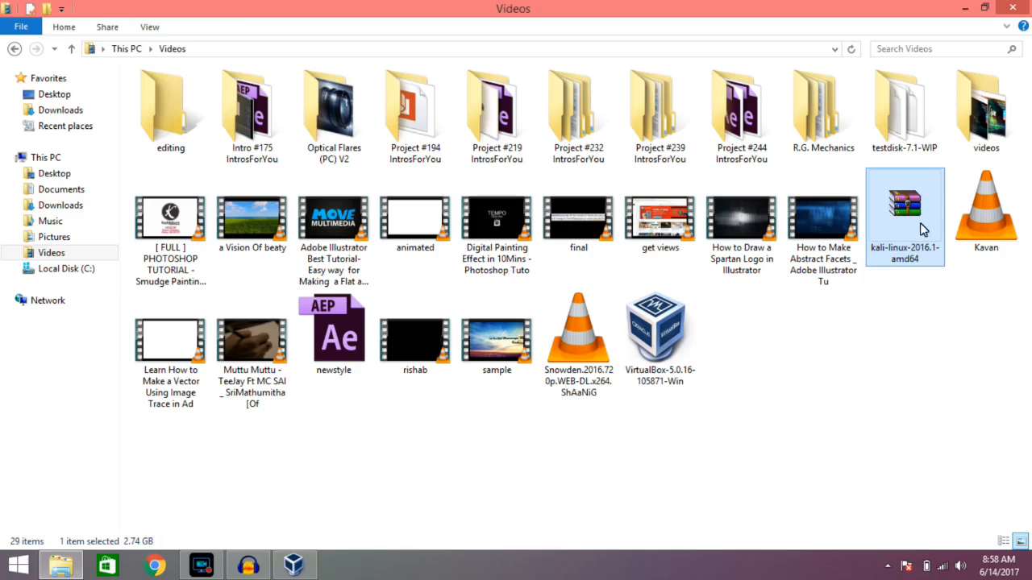
click(697, 370)
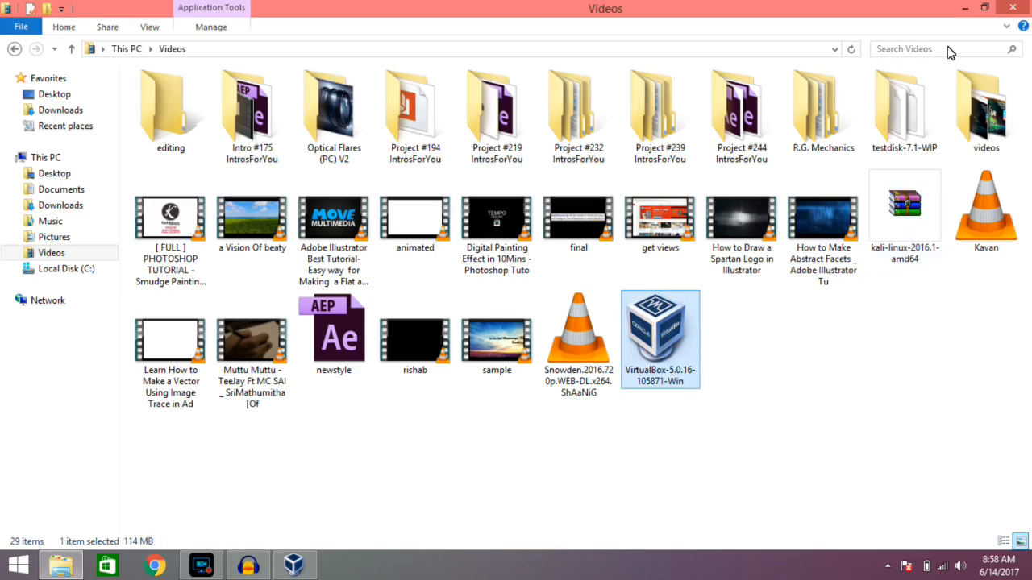
Close the Videos folder, view the VirtualBox 5.0.16 setup wizard's repair and remove options, and cancel the setup.
click(1013, 7)
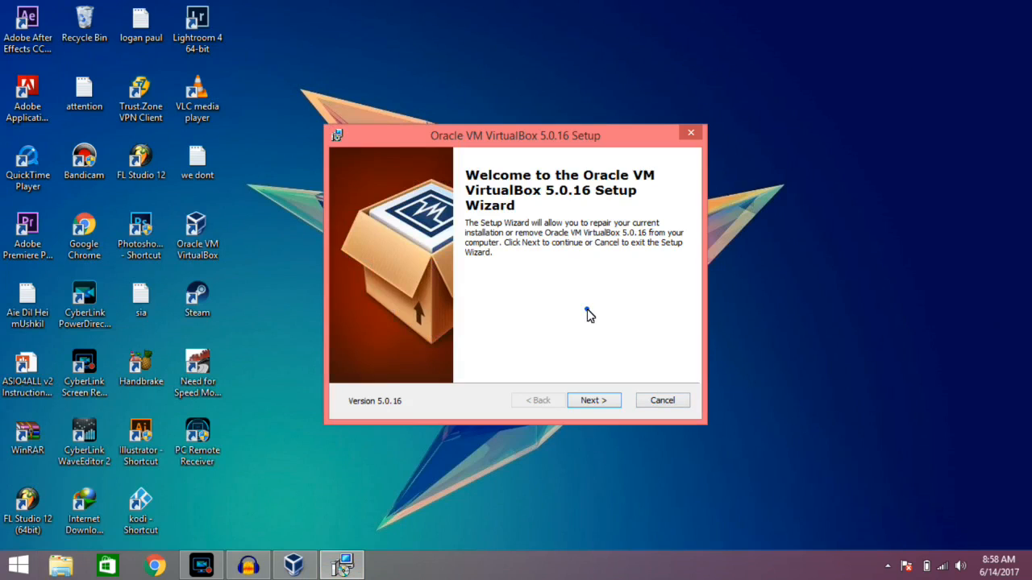
click(608, 410)
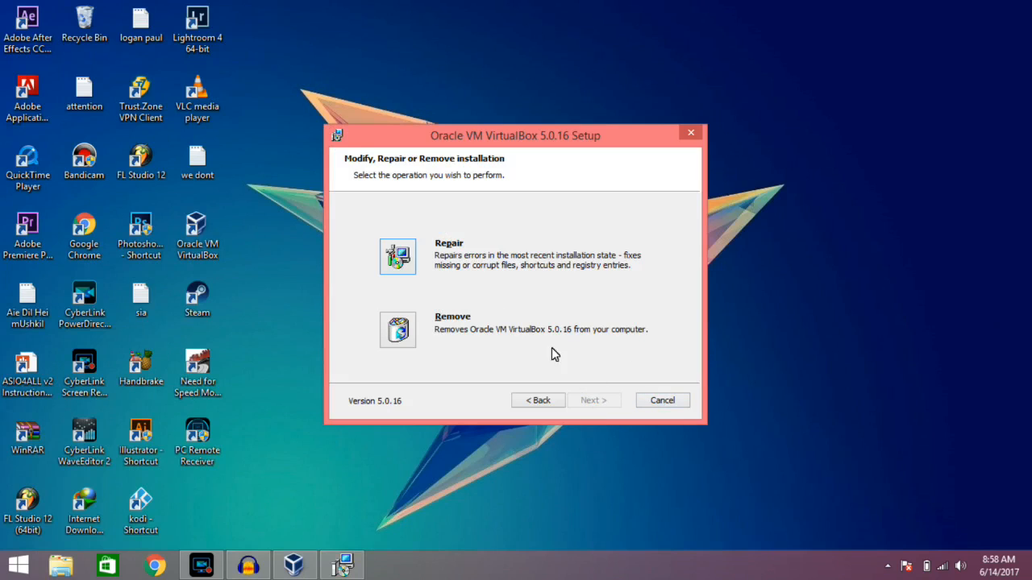
click(664, 401)
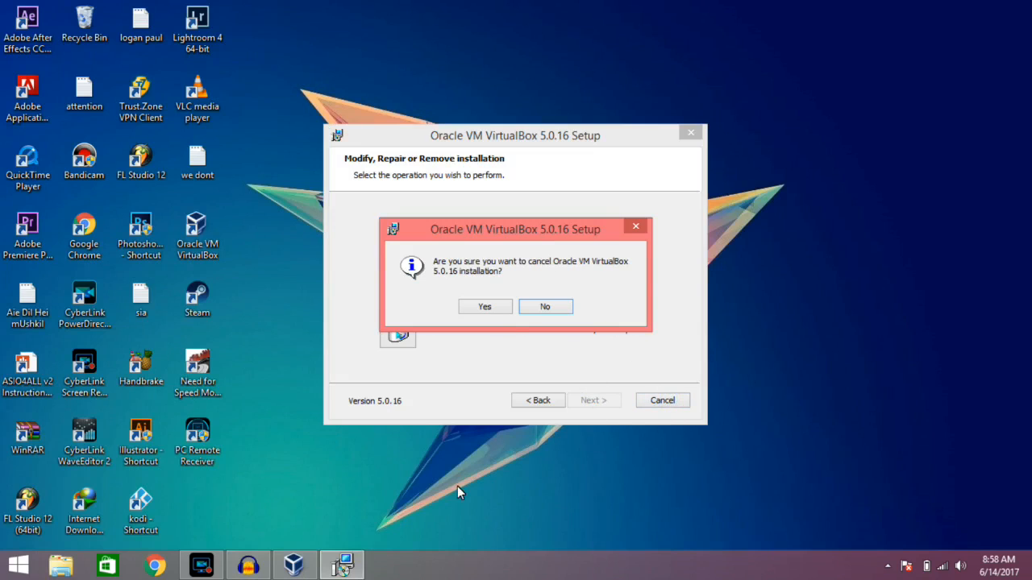
click(486, 306)
click(583, 400)
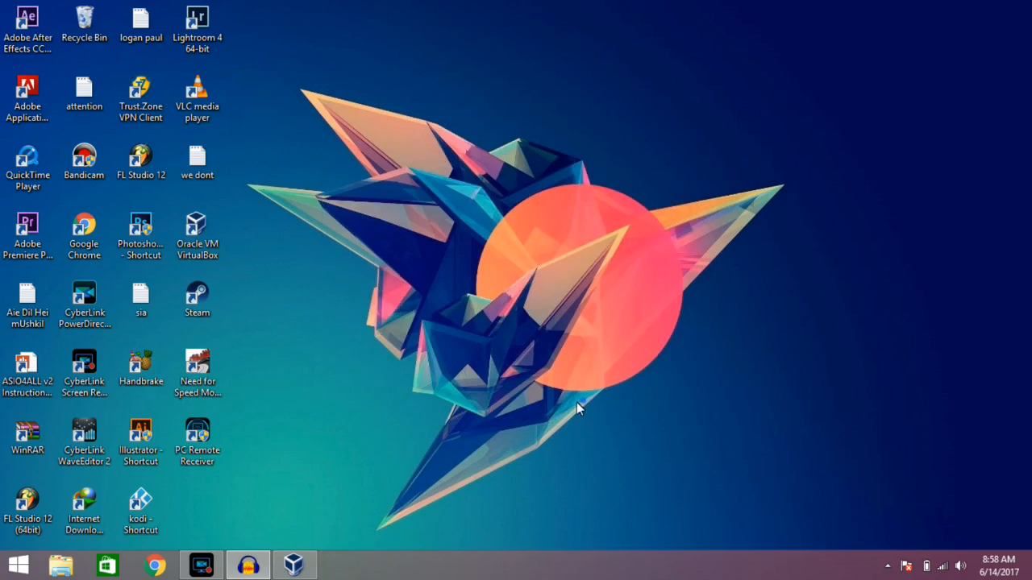
Maximize the VirtualBox Manager and remove the existing kali virtual machine, deleting all its files.
click(312, 567)
drag(525, 60, 648, 60)
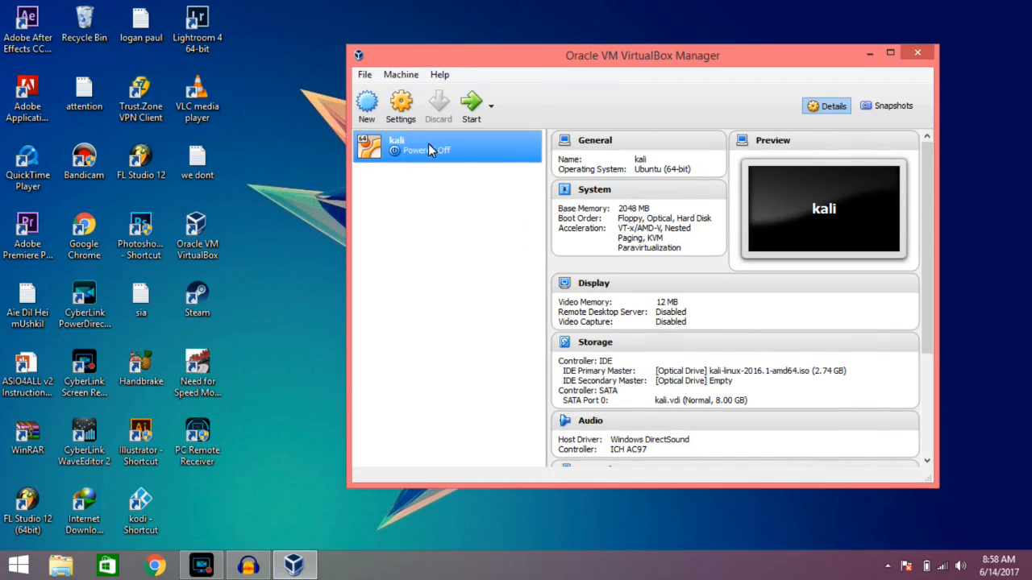
click(890, 53)
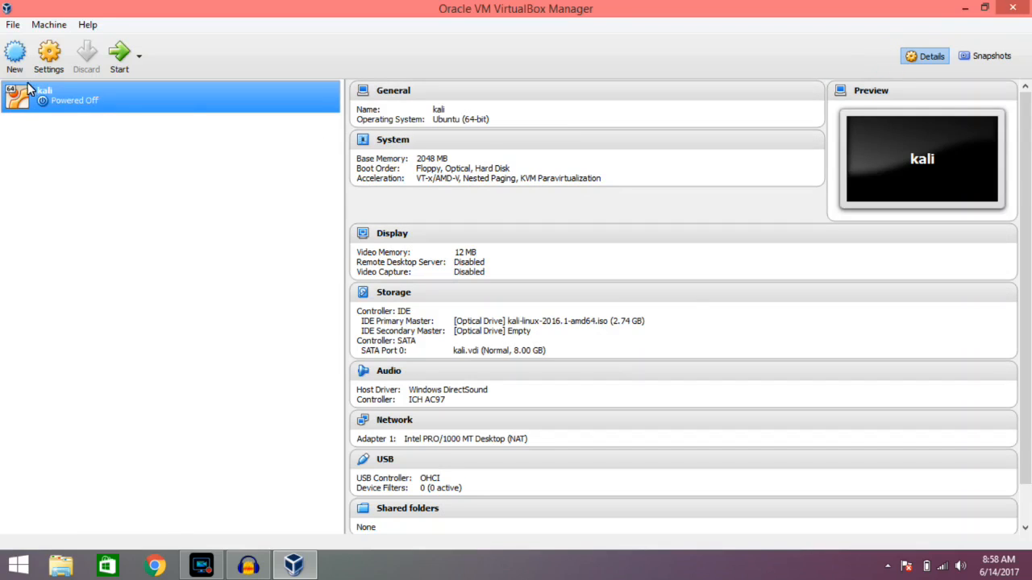
right_click(63, 111)
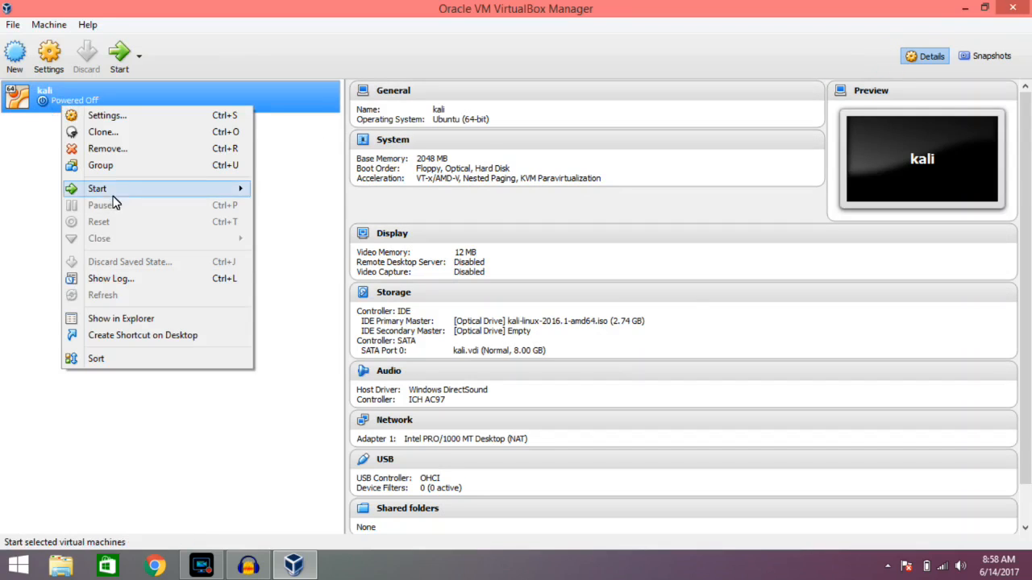
click(112, 150)
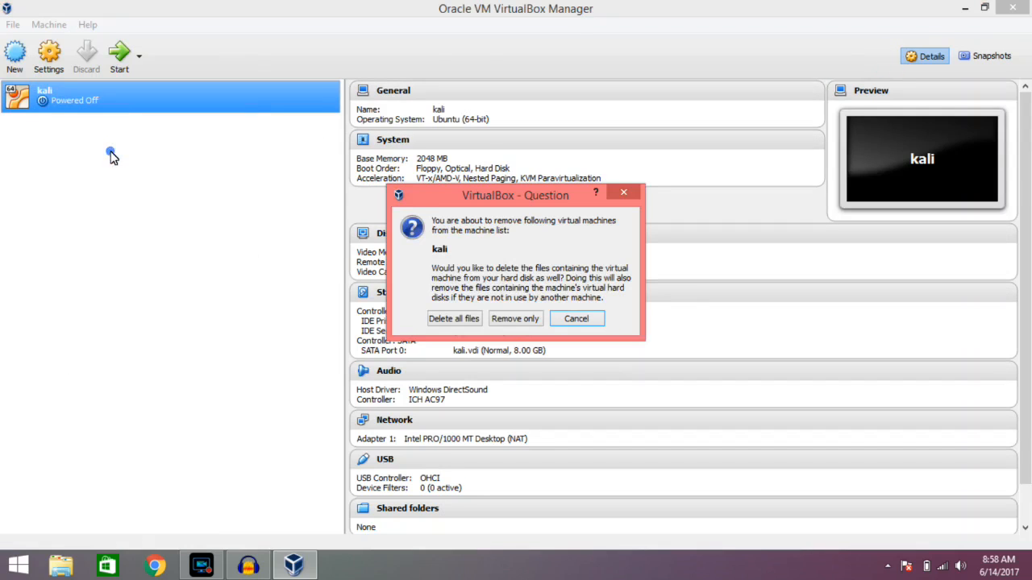
click(470, 321)
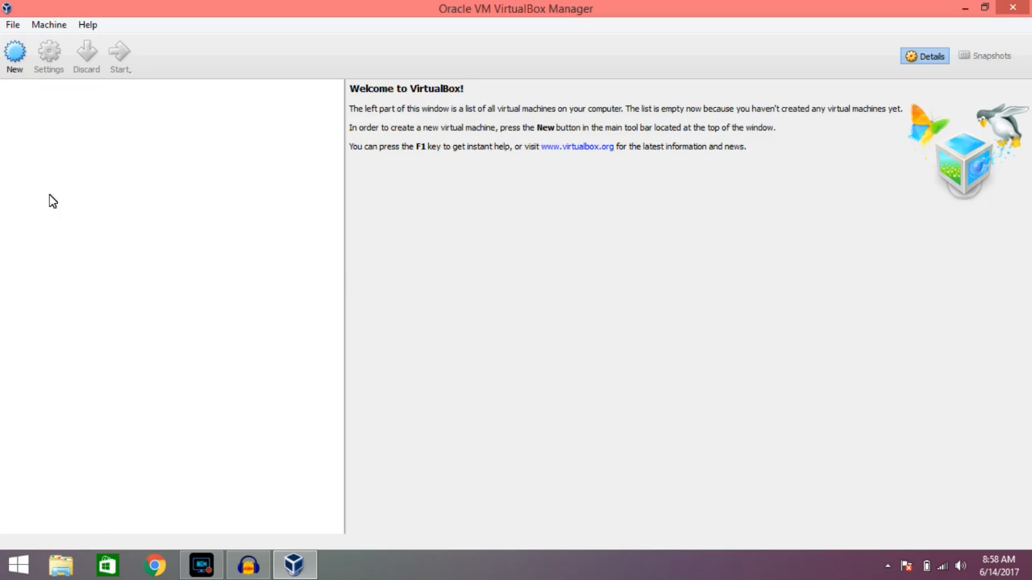
Start creating a new virtual machine and name it kali.
click(16, 53)
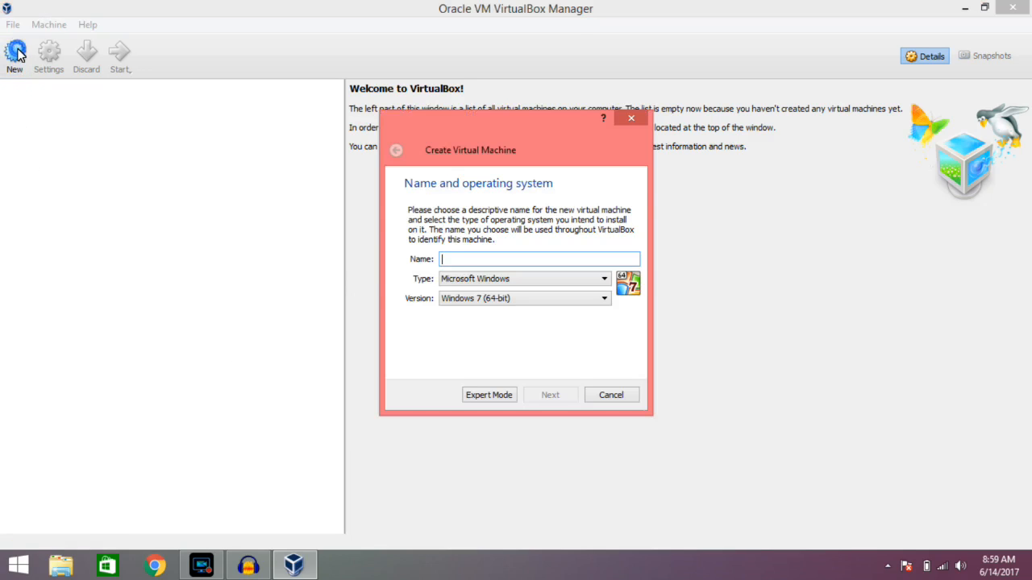
drag(534, 137, 503, 147)
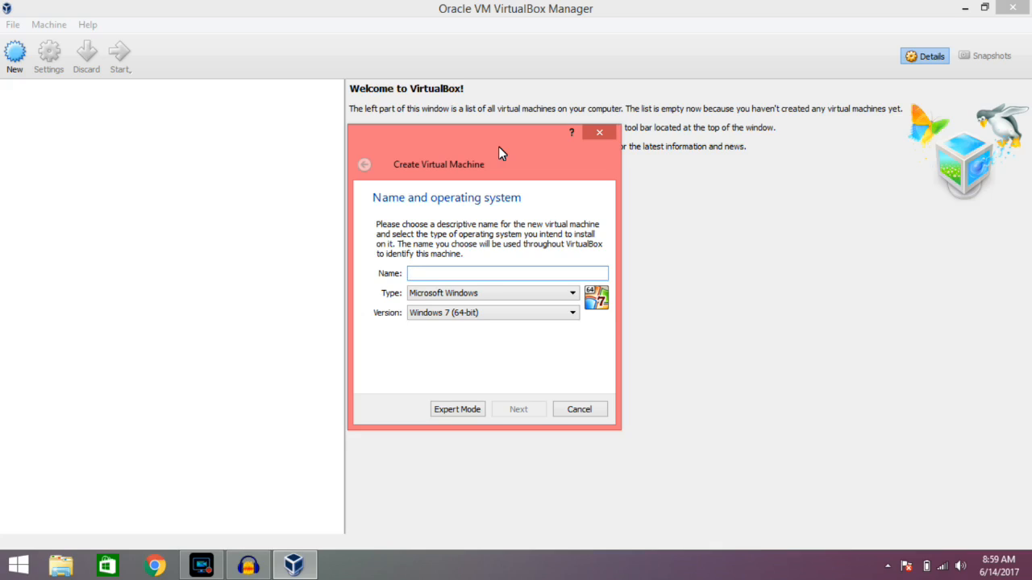
click(568, 296)
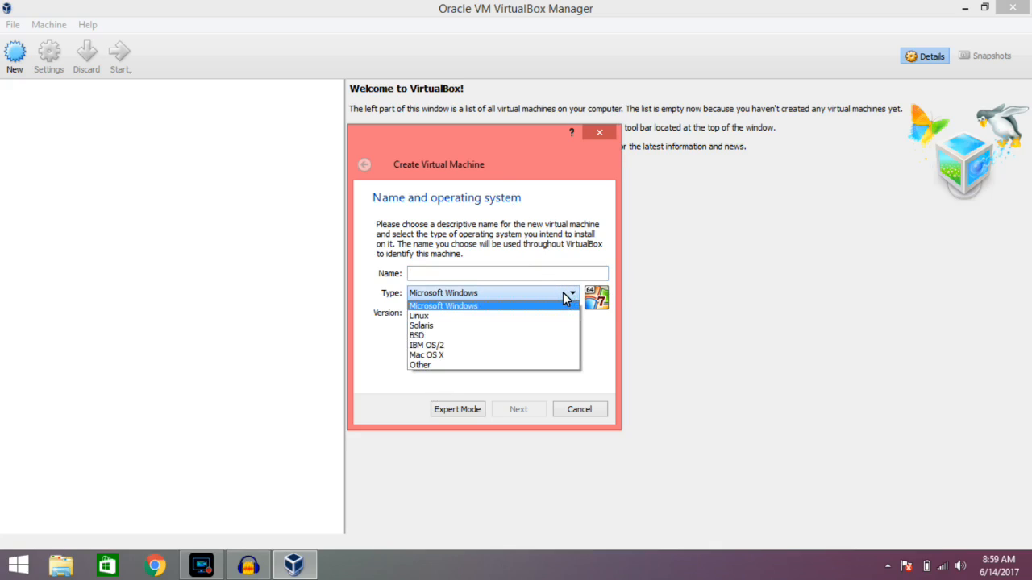
click(562, 293)
click(424, 273)
text(kali)
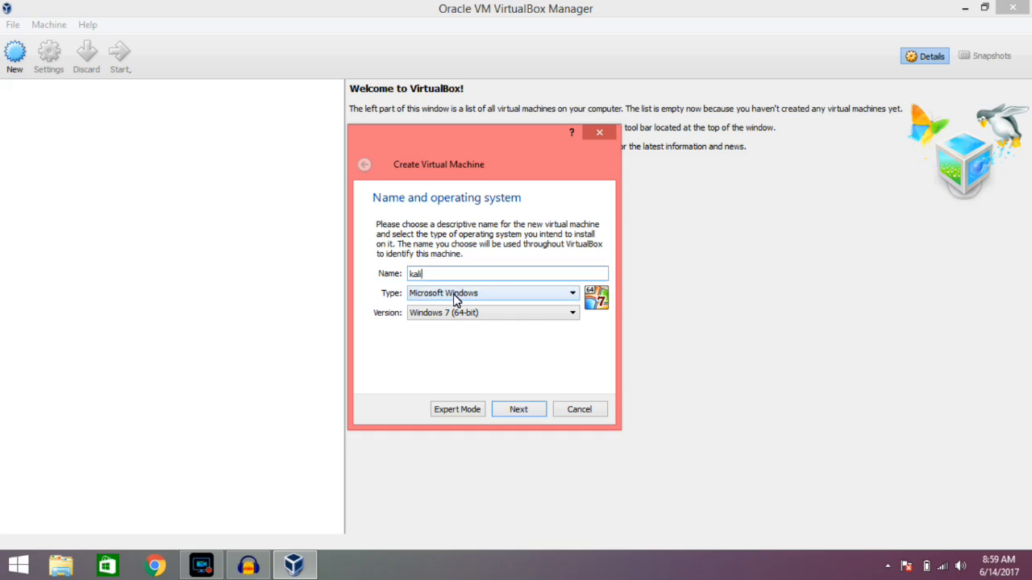
Set the new machine's type to Linux and its version to Ubuntu (64-bit), and continue to the memory size.
click(453, 295)
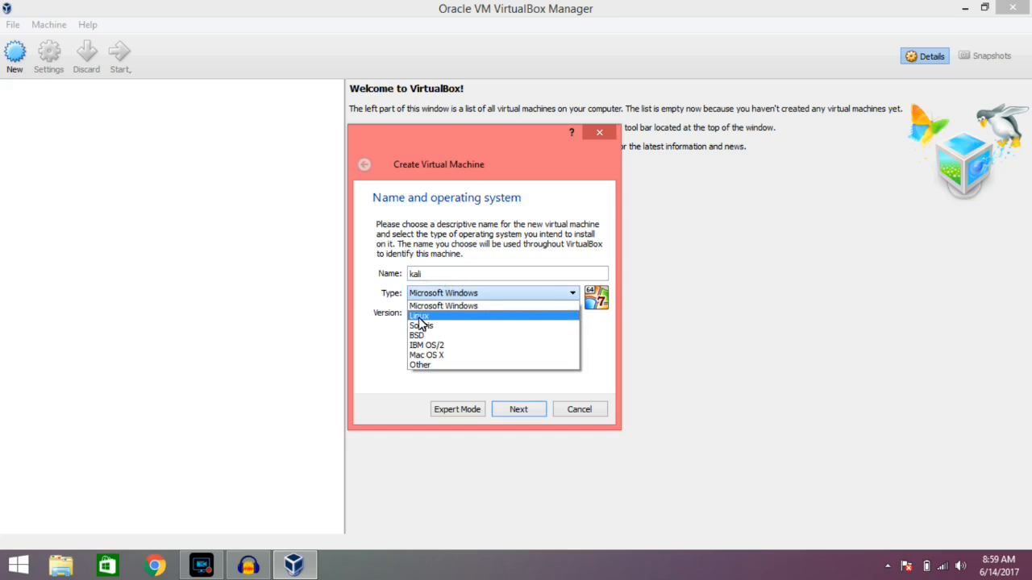
click(420, 317)
click(427, 314)
scroll(515, 370, down, 2)
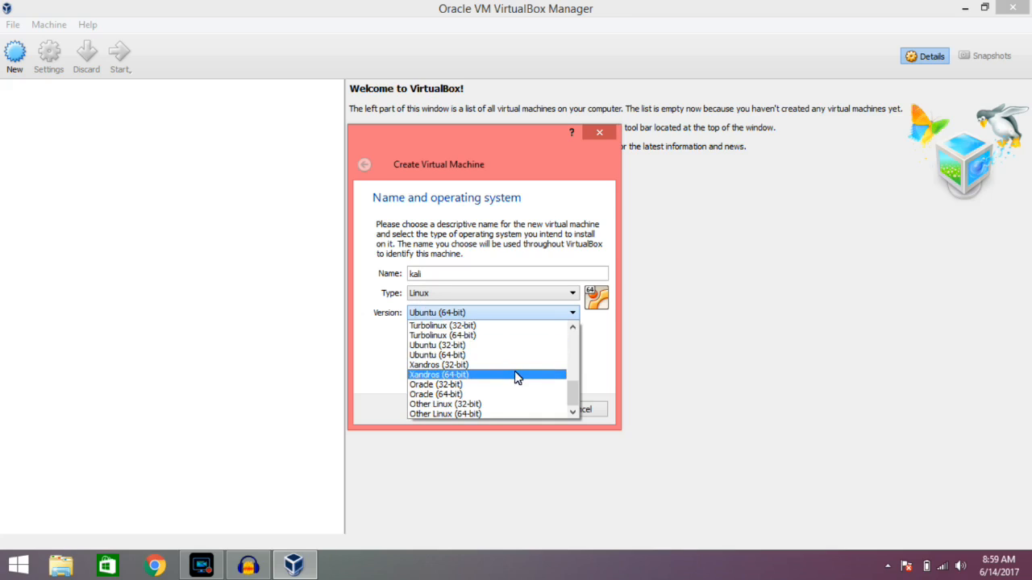
scroll(537, 387, up, 7)
scroll(538, 391, down, 7)
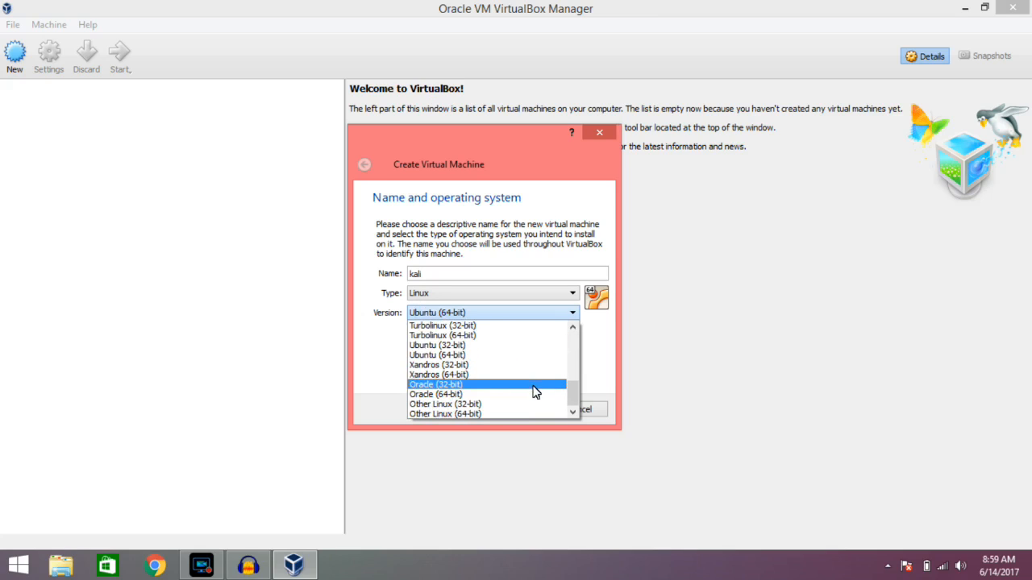
scroll(502, 392, up, 7)
scroll(495, 392, down, 6)
click(479, 365)
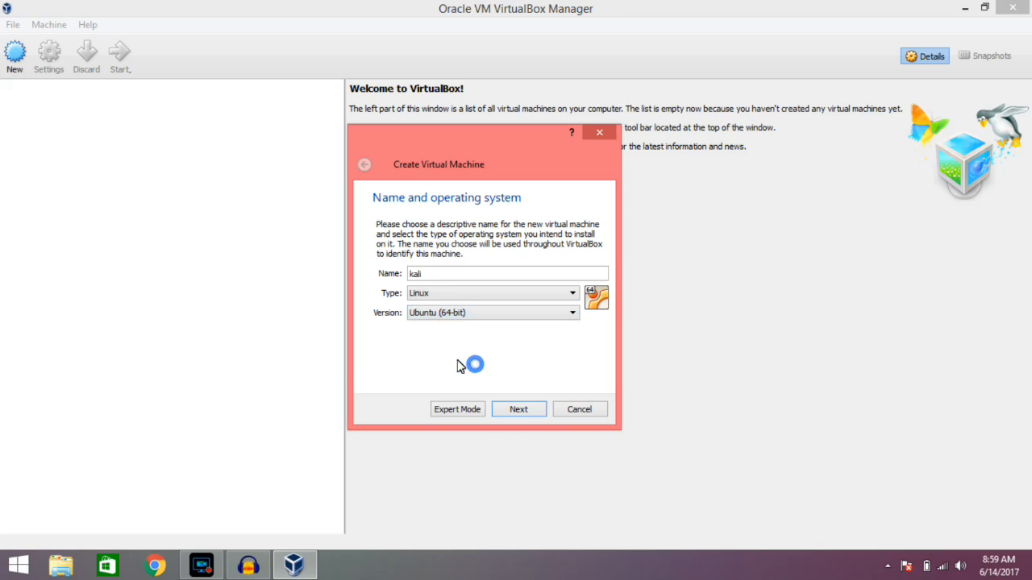
click(520, 410)
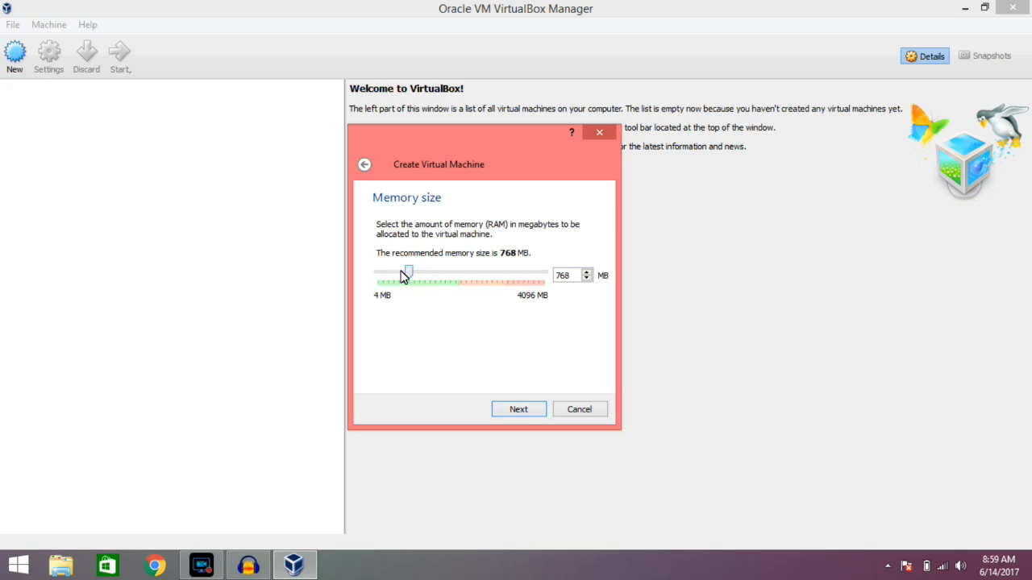
Allocate 4096 MB of memory to the machine and choose to create a new virtual hard disk of type VDI.
drag(410, 277, 621, 273)
click(527, 410)
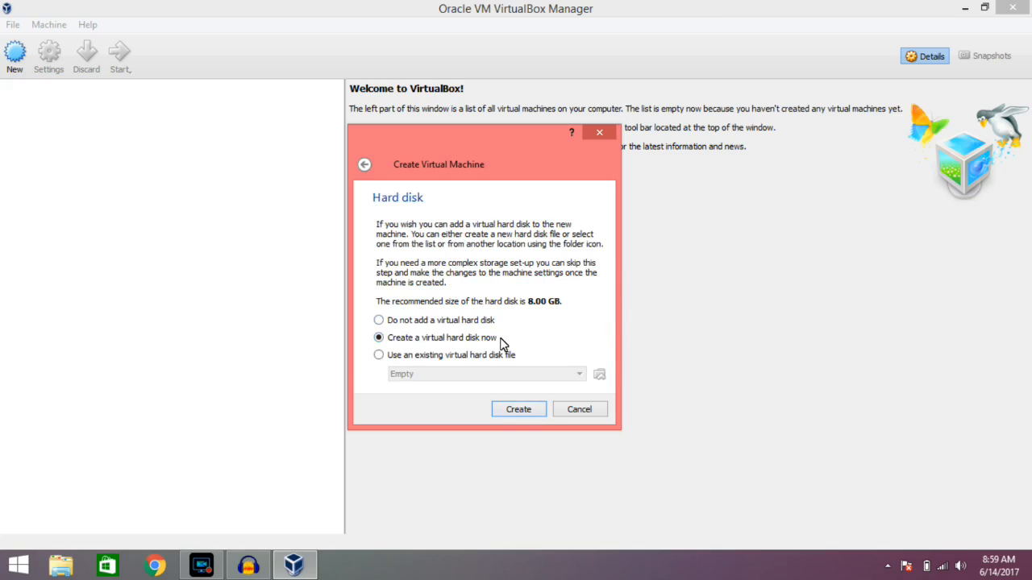
click(511, 411)
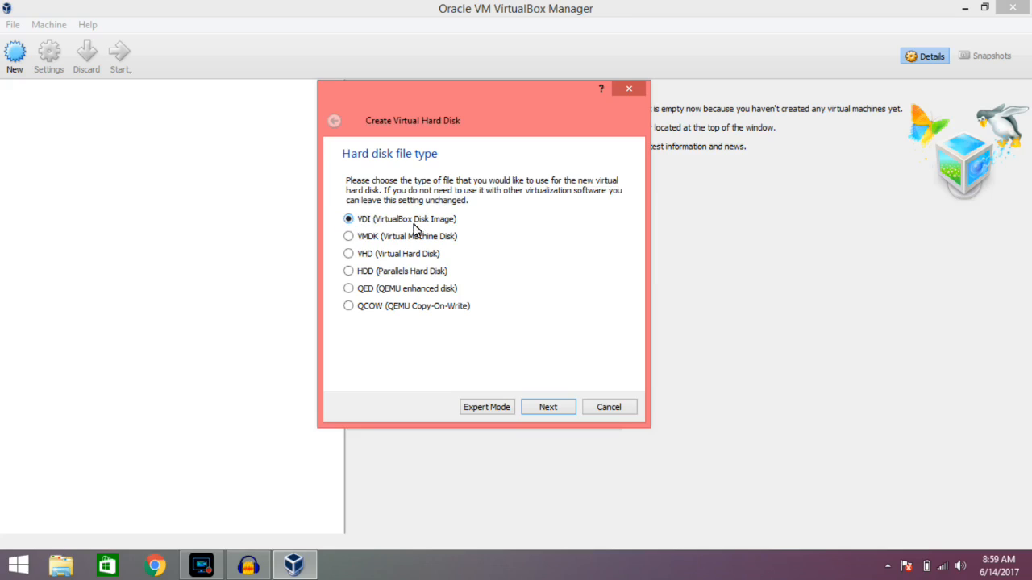
click(551, 410)
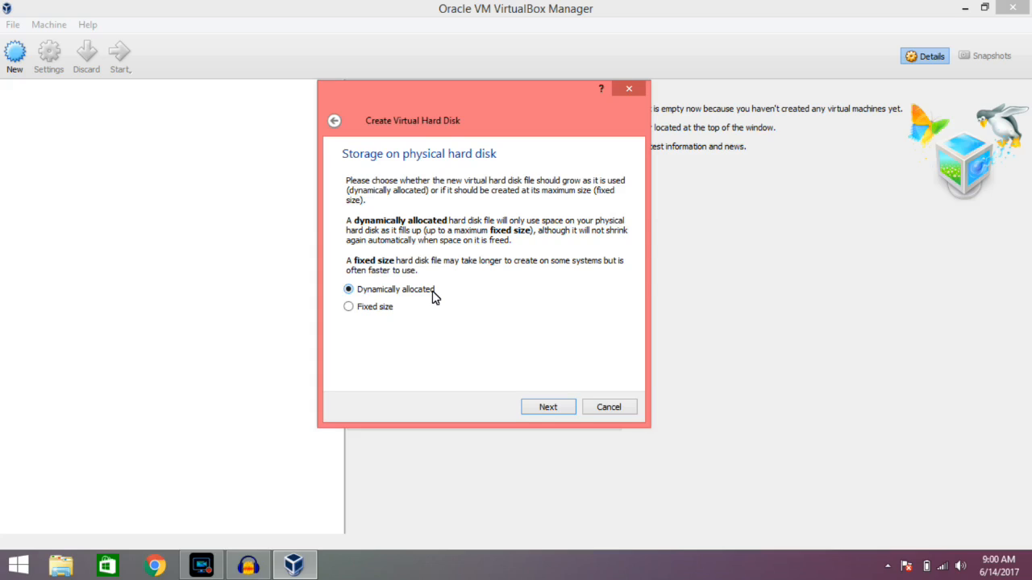
Examine the free space and capacity of Local Disk (C:) in File Explorer to compare dynamically allocated and fixed size storage.
click(62, 565)
click(224, 234)
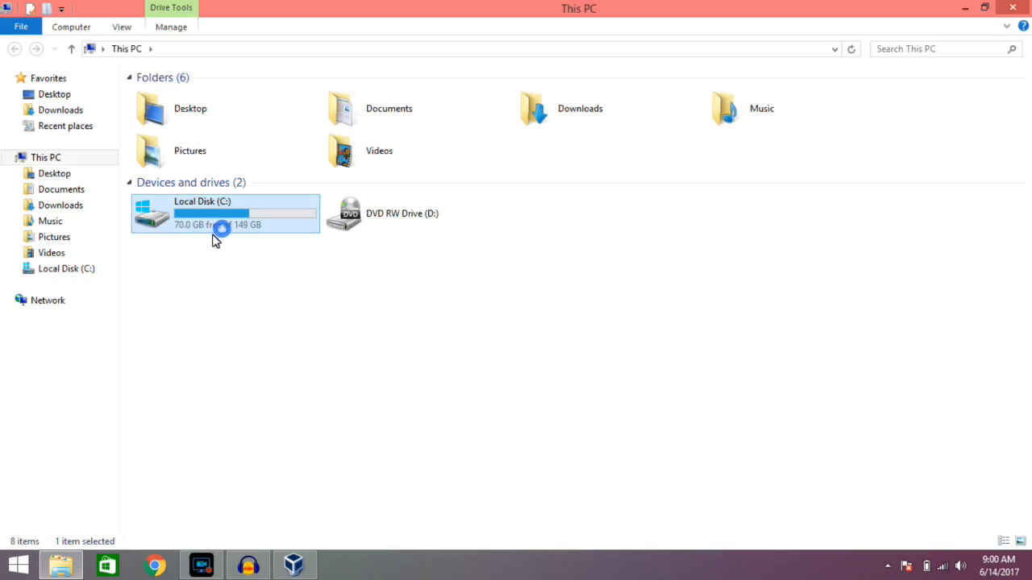
mouse_move(181, 233)
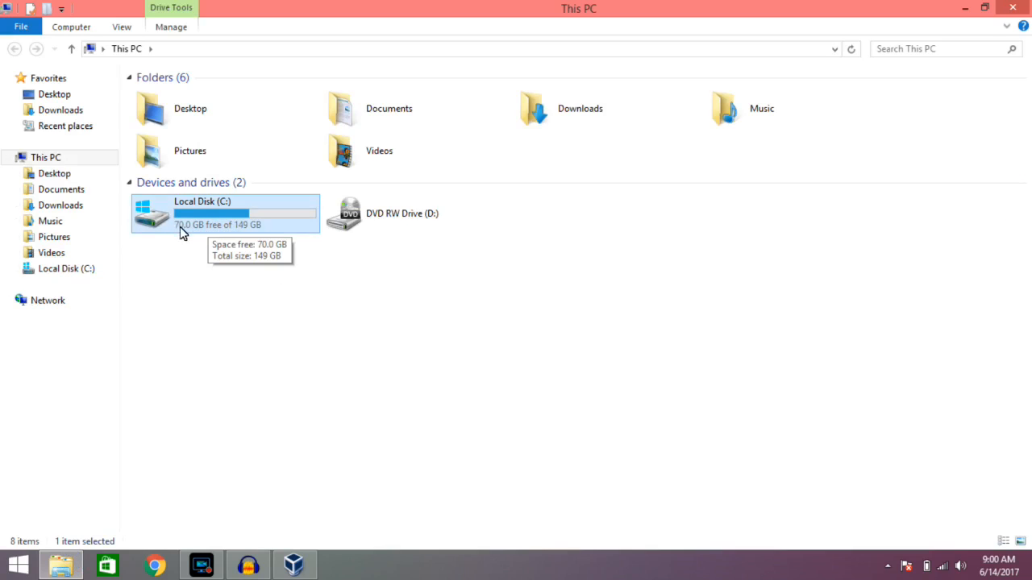
click(1012, 8)
click(421, 291)
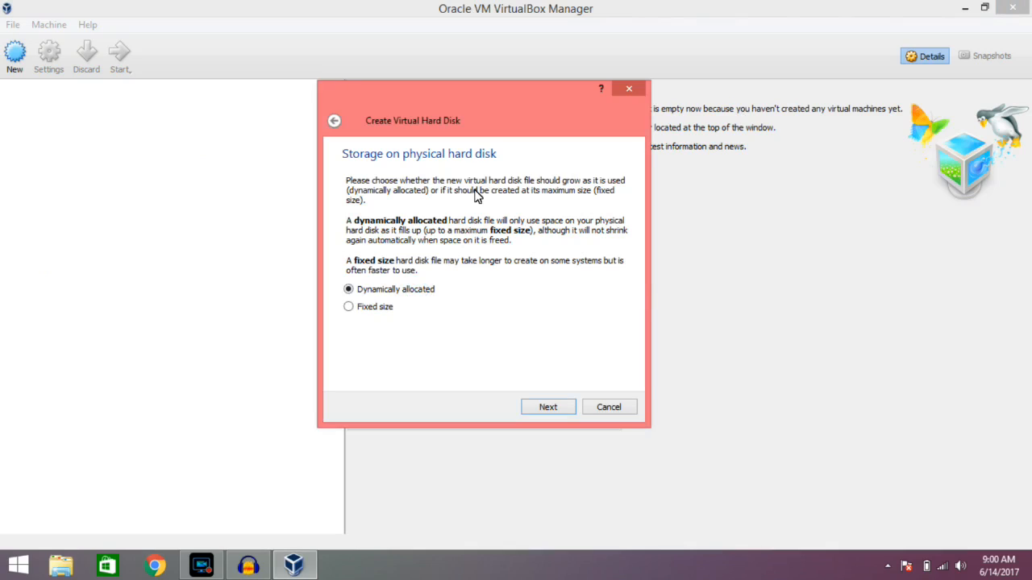
click(55, 572)
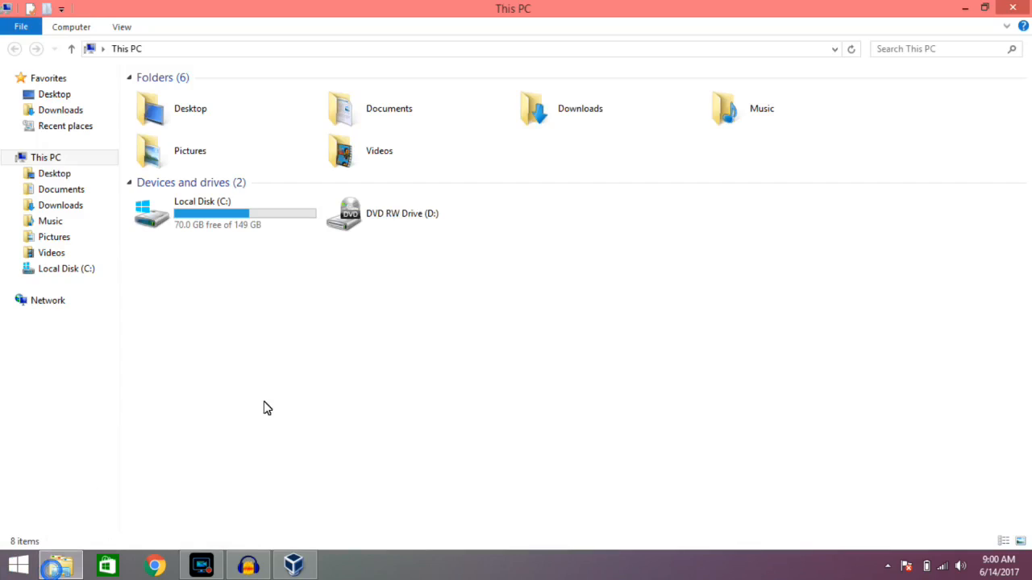
click(190, 237)
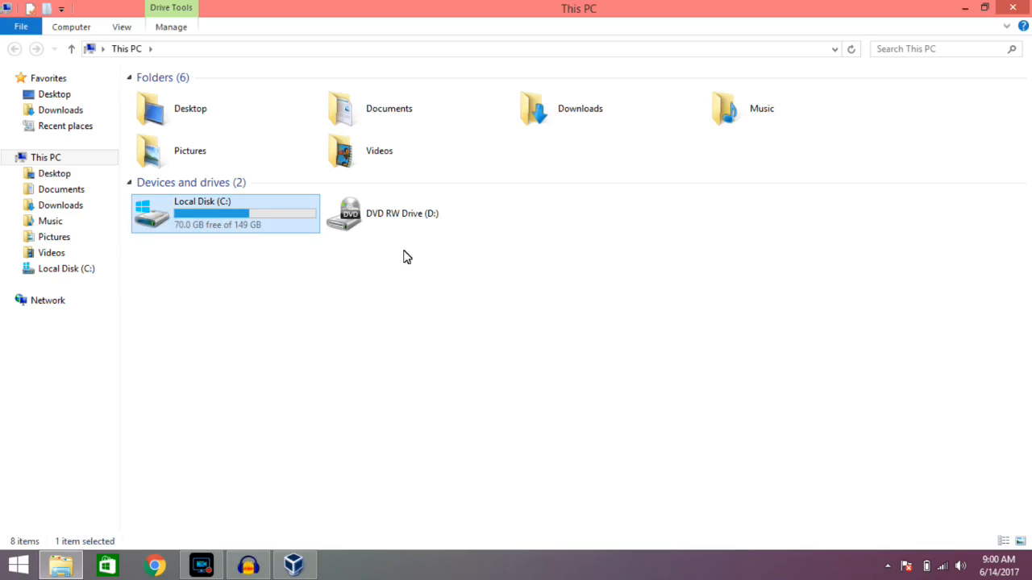
click(1003, 11)
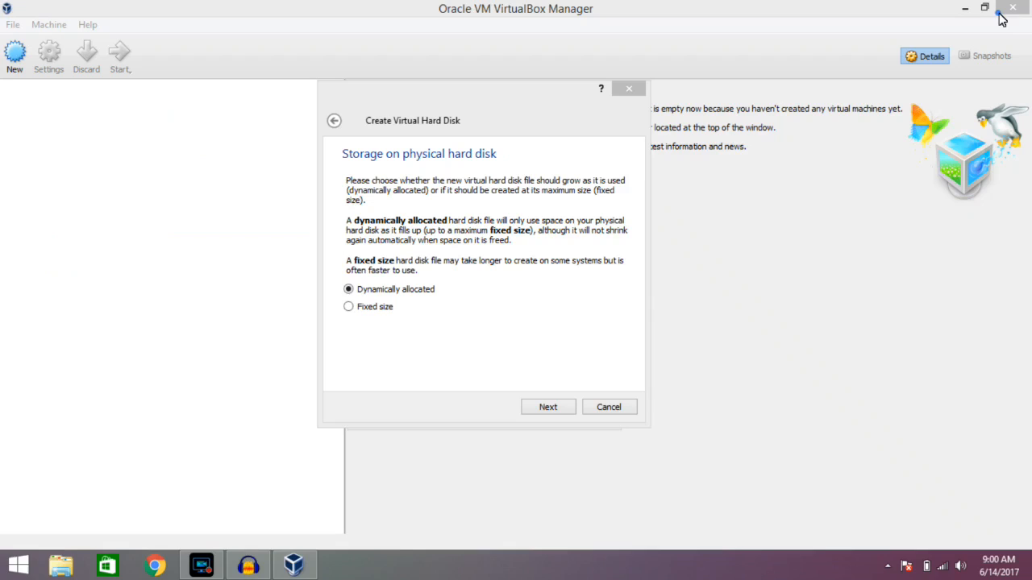
click(361, 318)
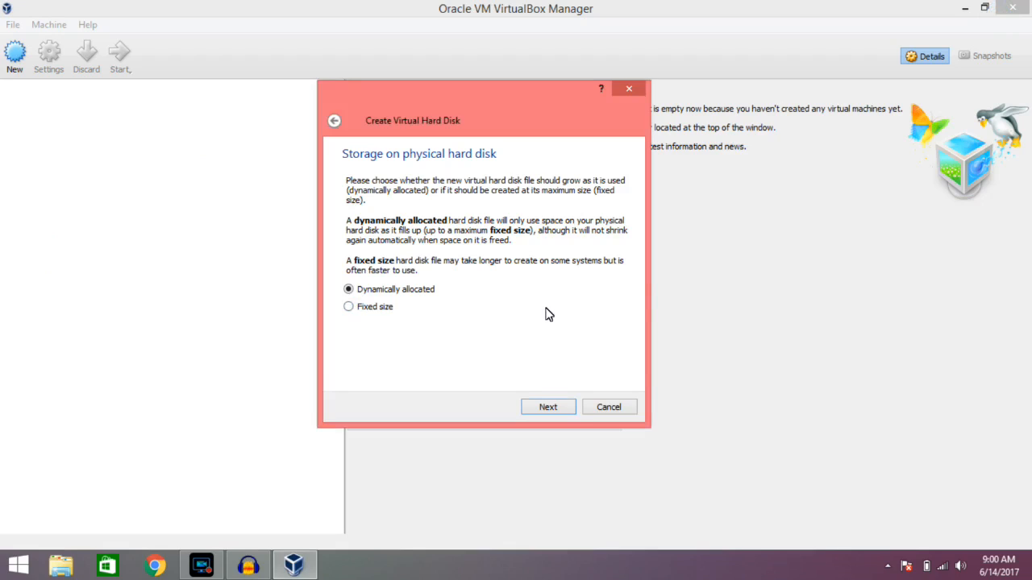
click(58, 569)
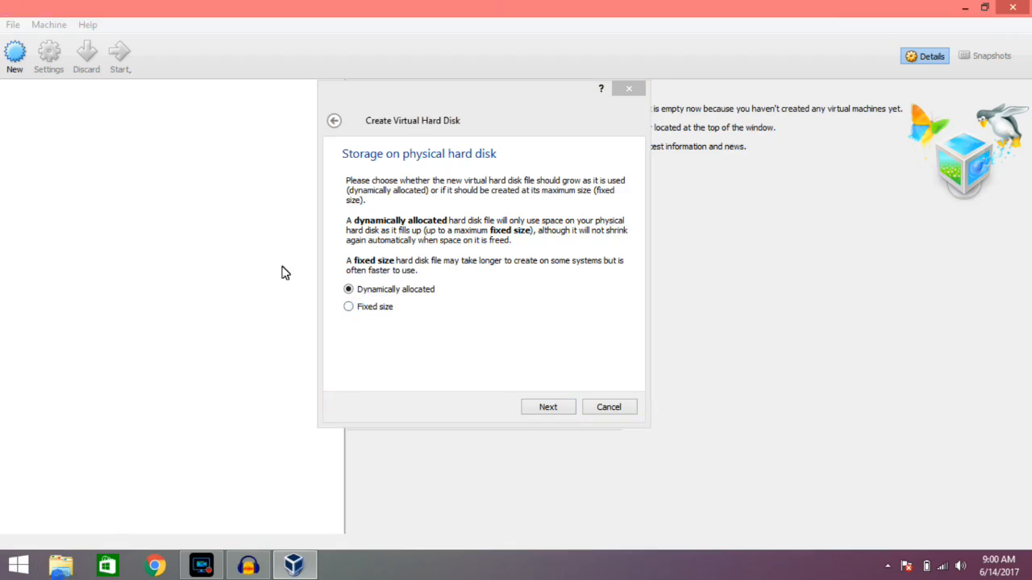
click(183, 235)
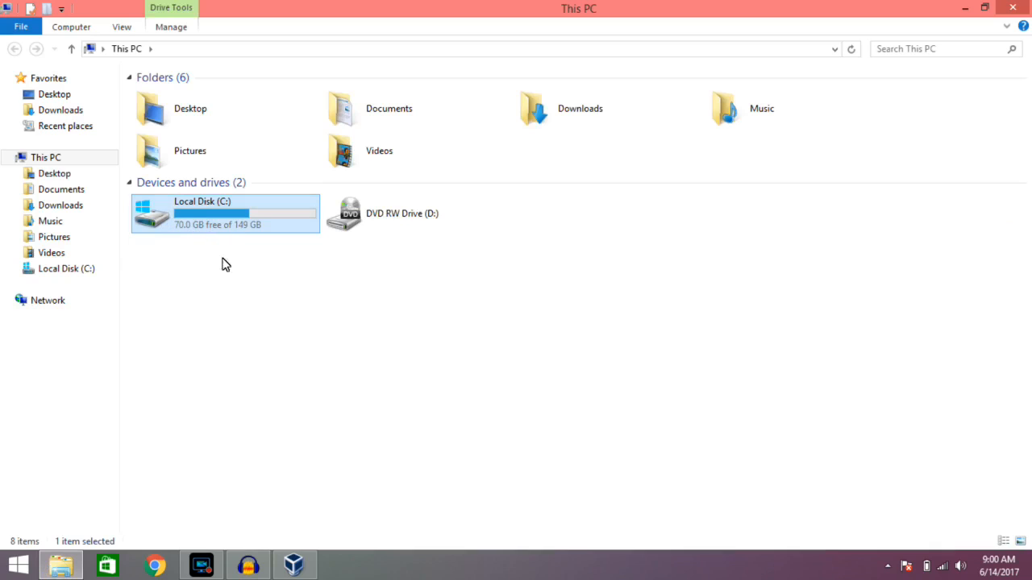
click(1022, 4)
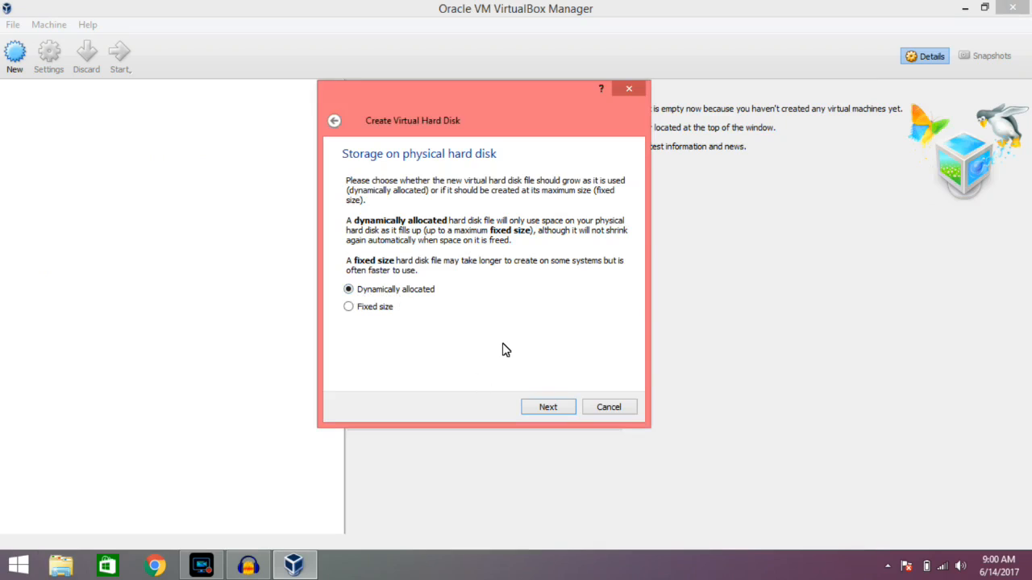
Create the dynamically allocated virtual hard disk with the file name kali and a size of 8.00 GB.
click(557, 409)
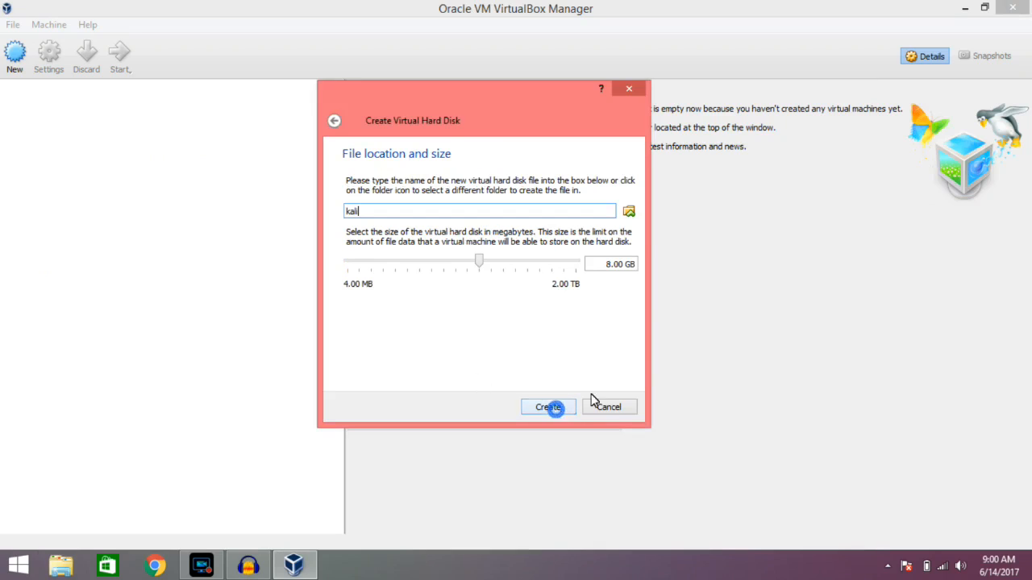
click(557, 408)
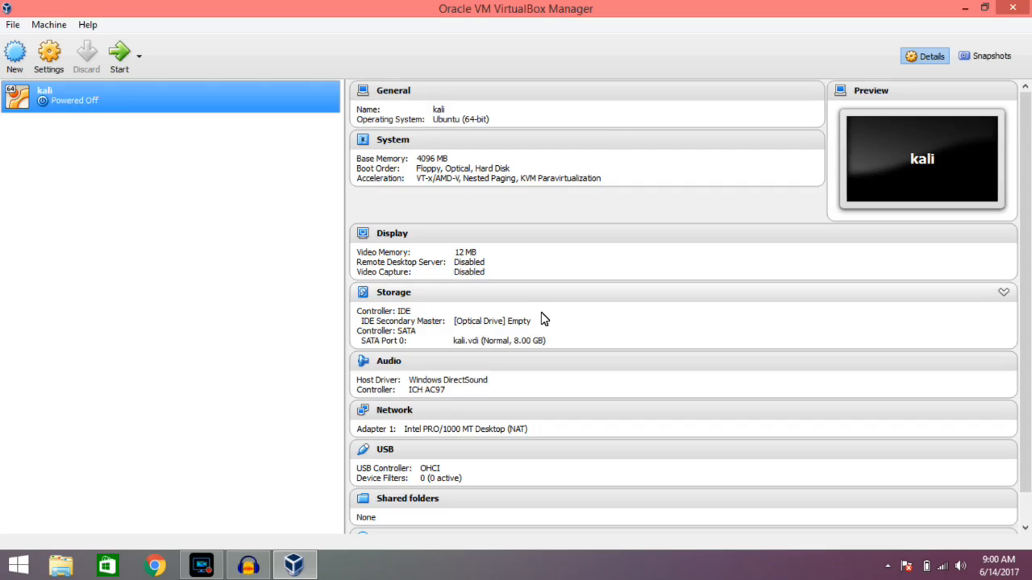
Load the kali-linux-2016.1-amd64 image from the Videos folder into the kali machine's empty IDE optical drive.
click(48, 52)
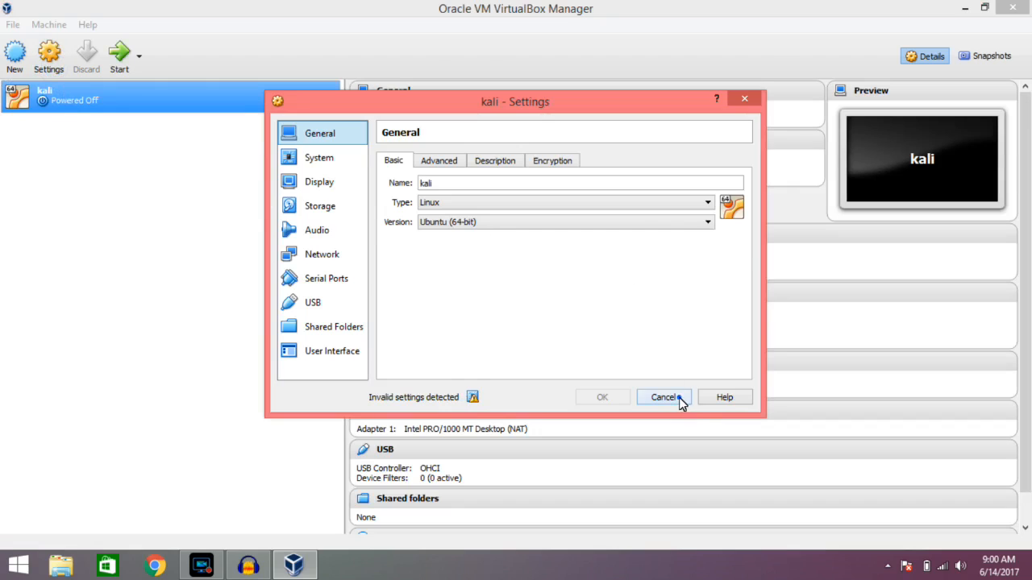
click(664, 398)
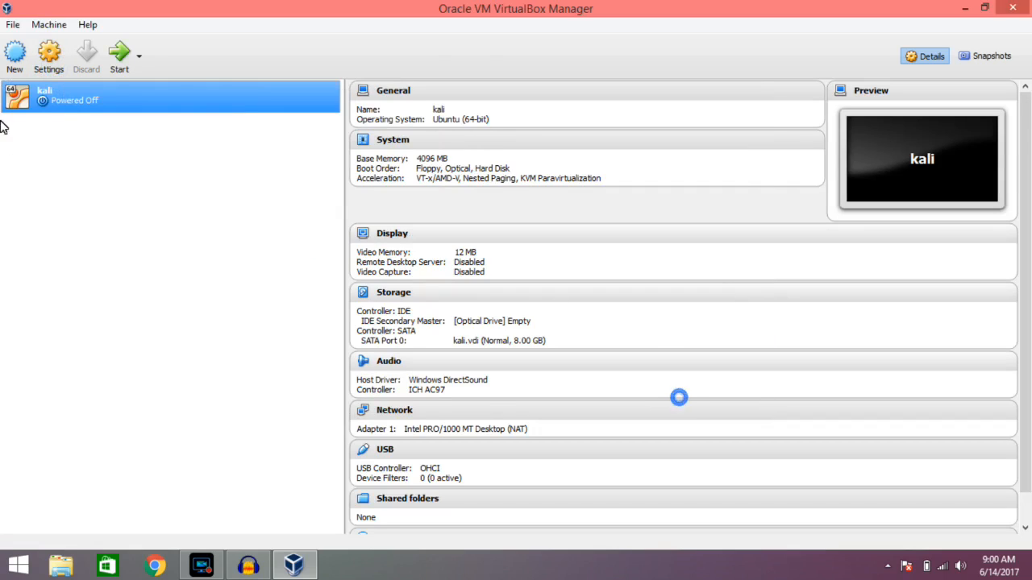
click(50, 70)
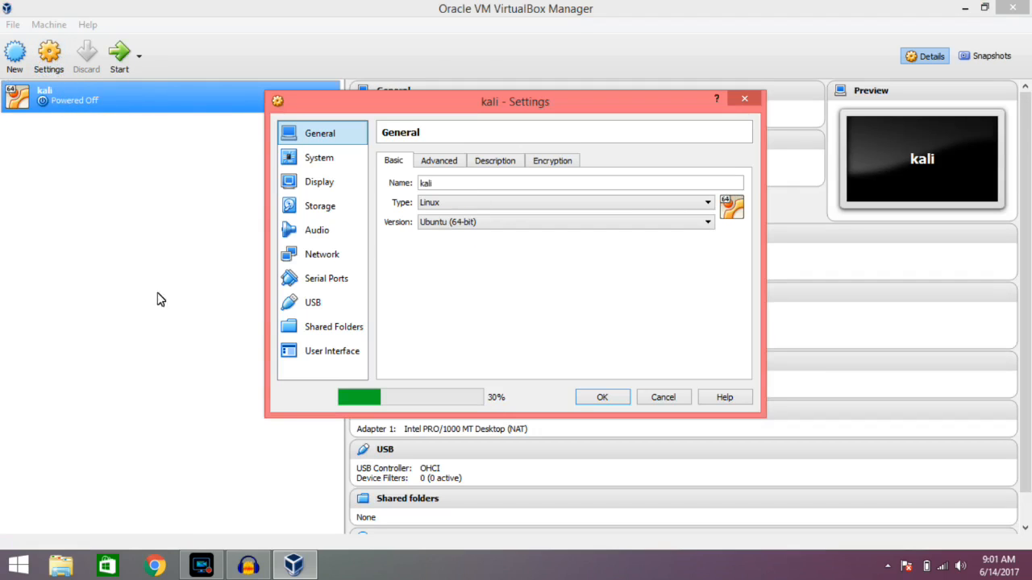
click(312, 208)
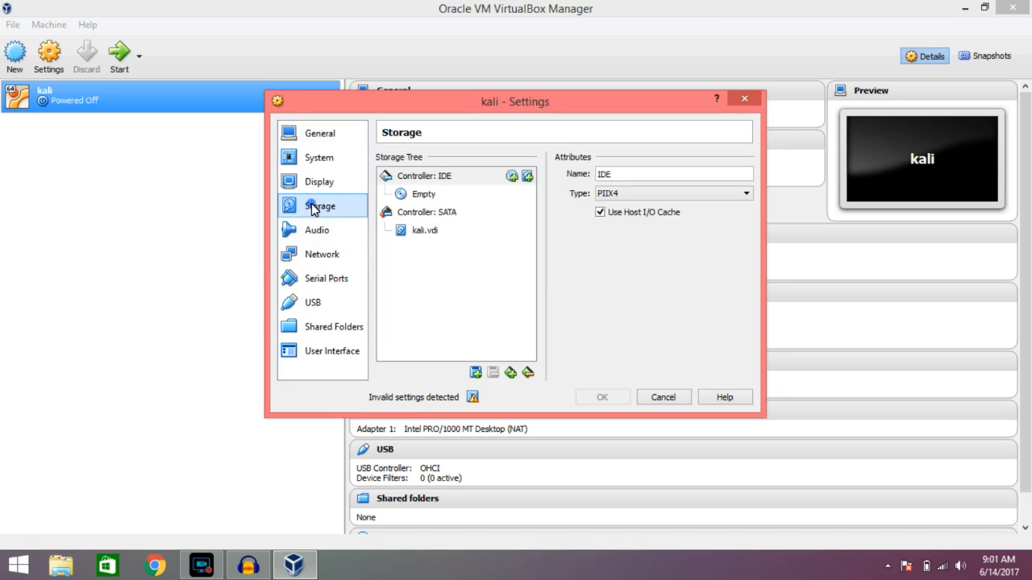
click(423, 197)
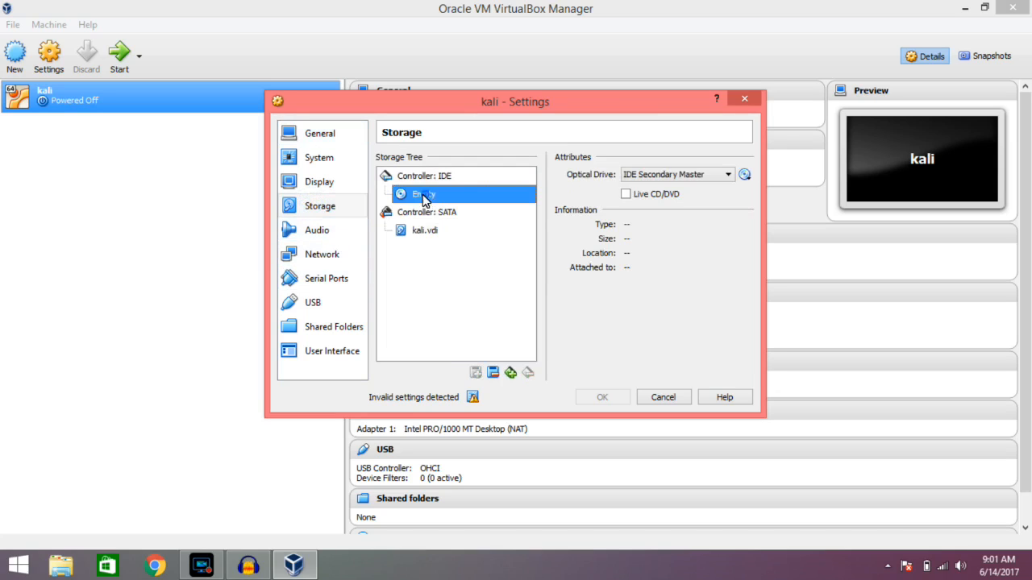
click(744, 175)
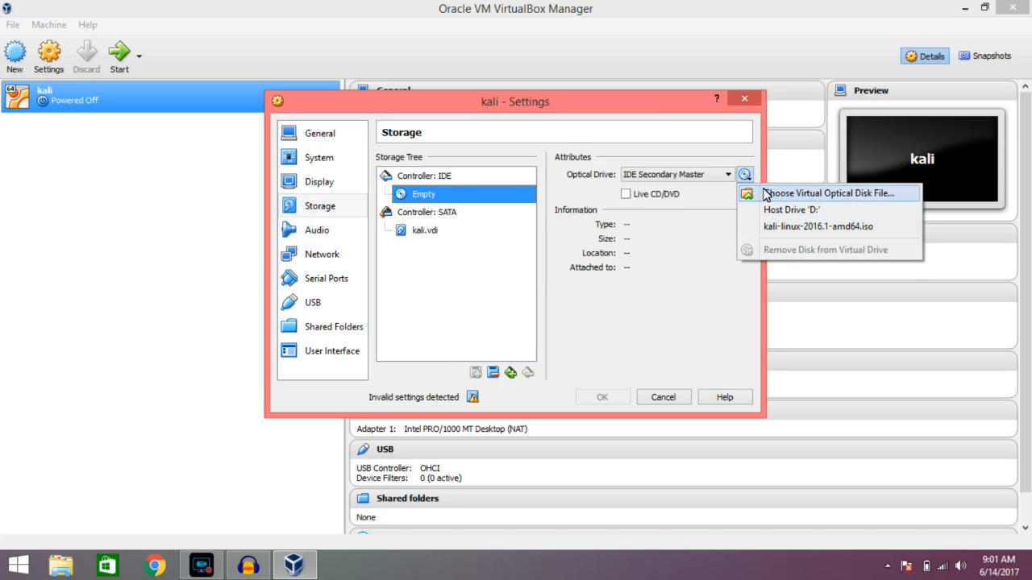
click(443, 207)
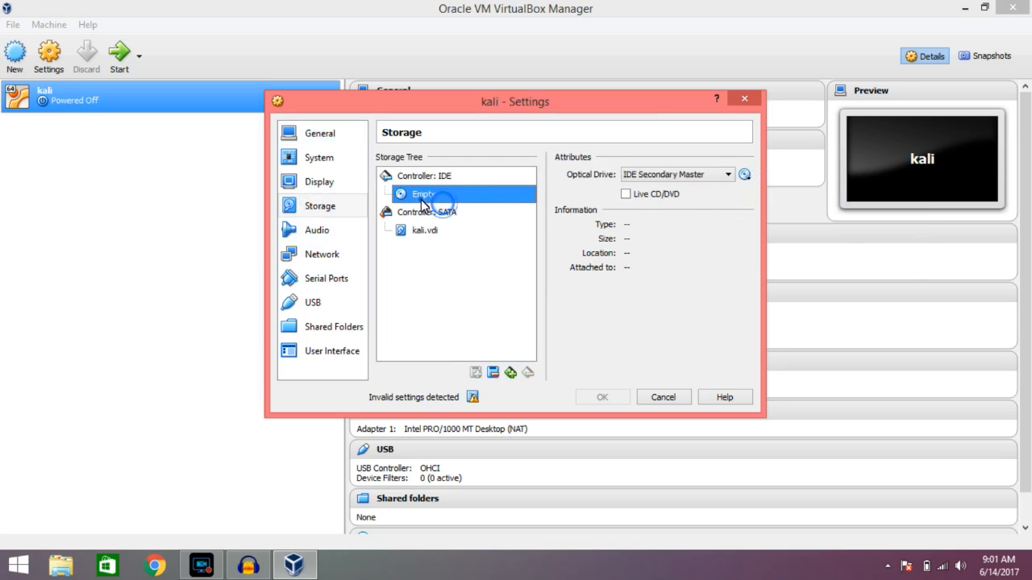
click(744, 175)
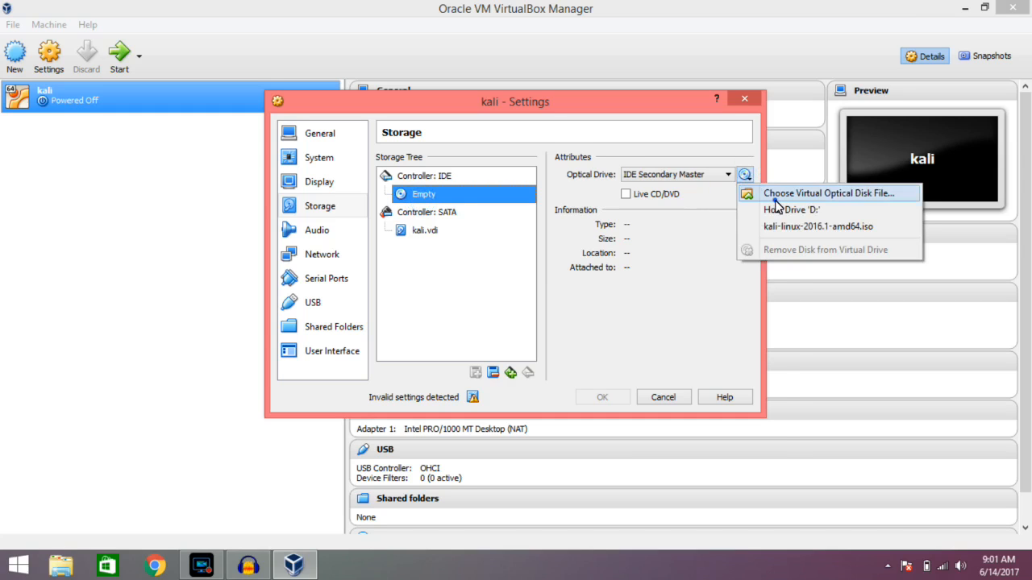
click(775, 201)
scroll(772, 339, down, 1)
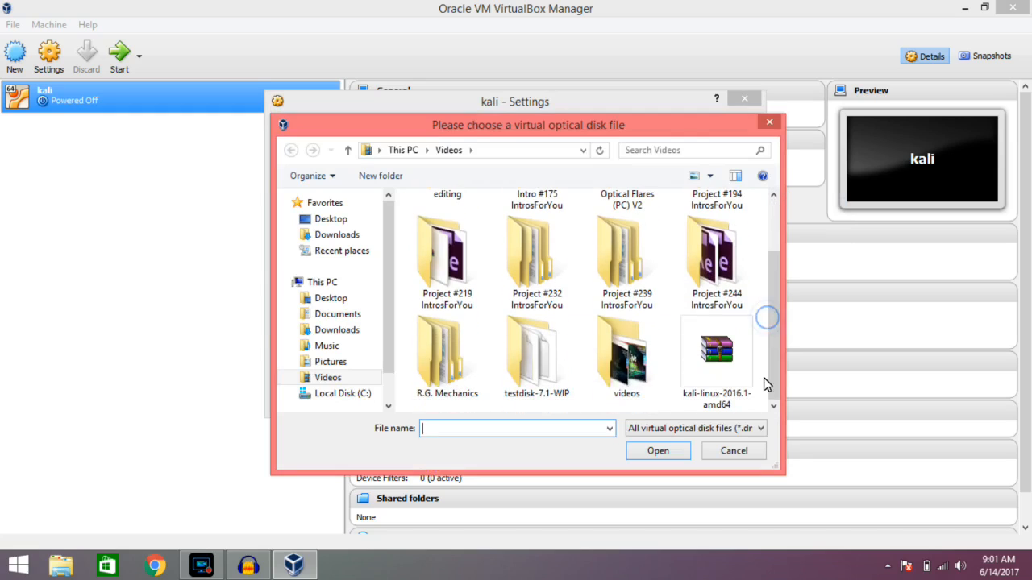
click(698, 428)
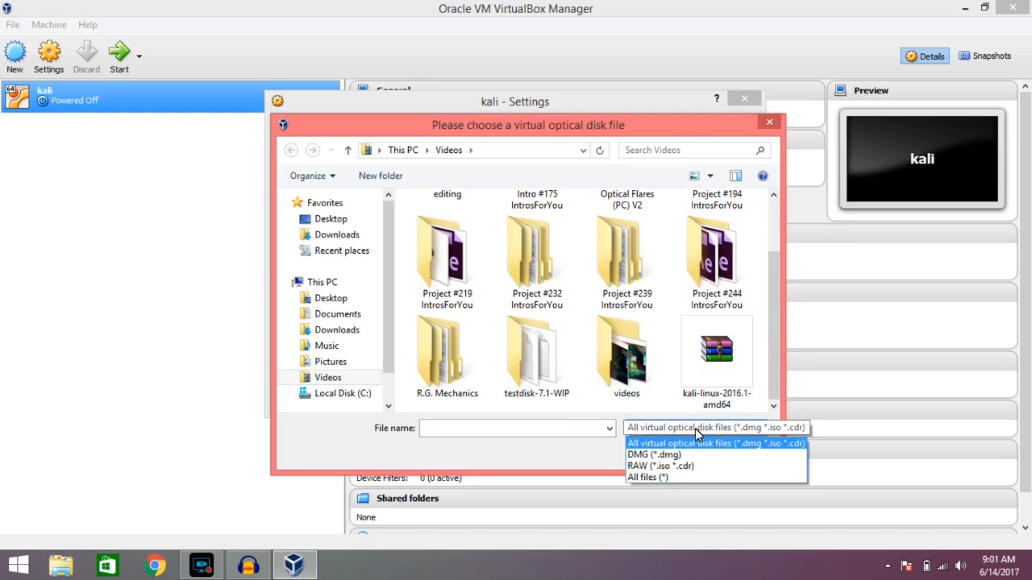
click(690, 425)
click(716, 383)
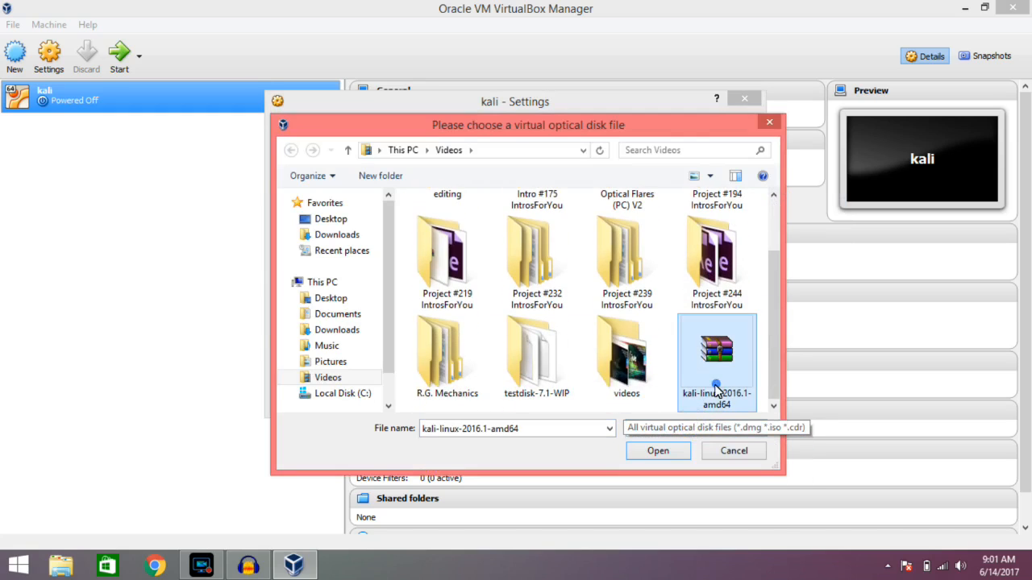
click(657, 451)
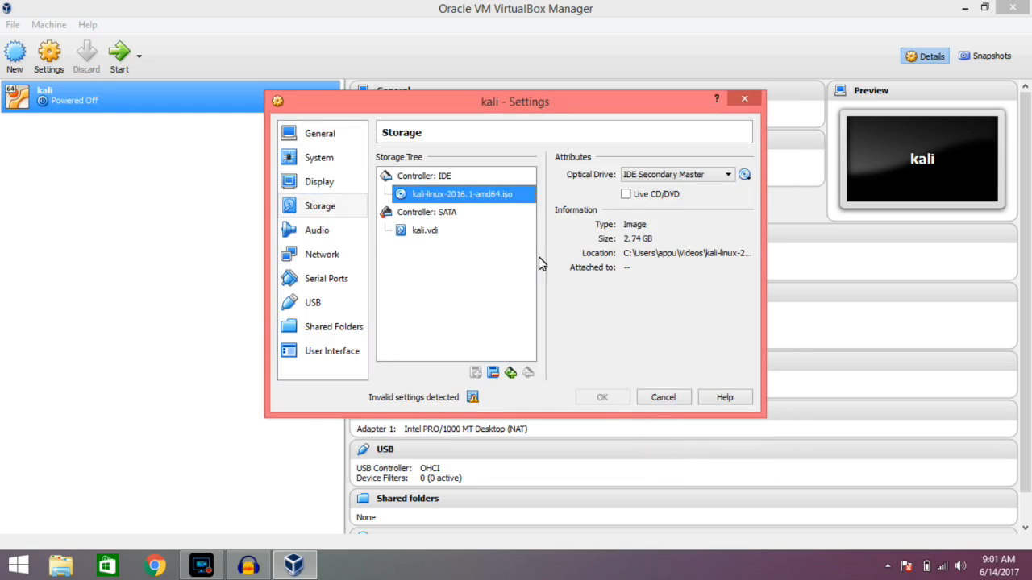
Try to accept the settings, and reselect kali-linux-2016.1-amd64.iso as the optical drive's disk image.
click(483, 197)
click(606, 403)
click(442, 178)
click(443, 194)
click(743, 177)
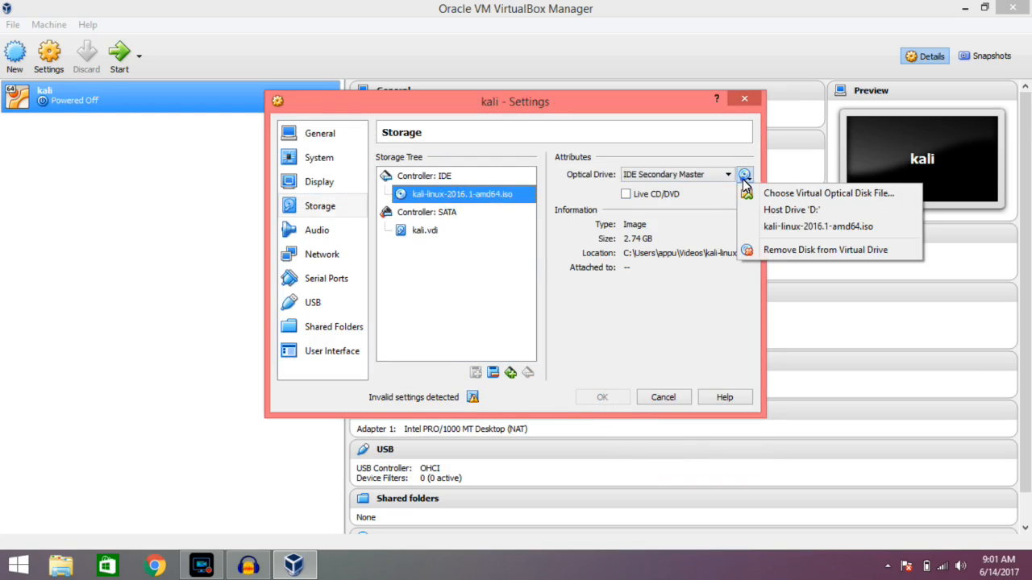
click(762, 226)
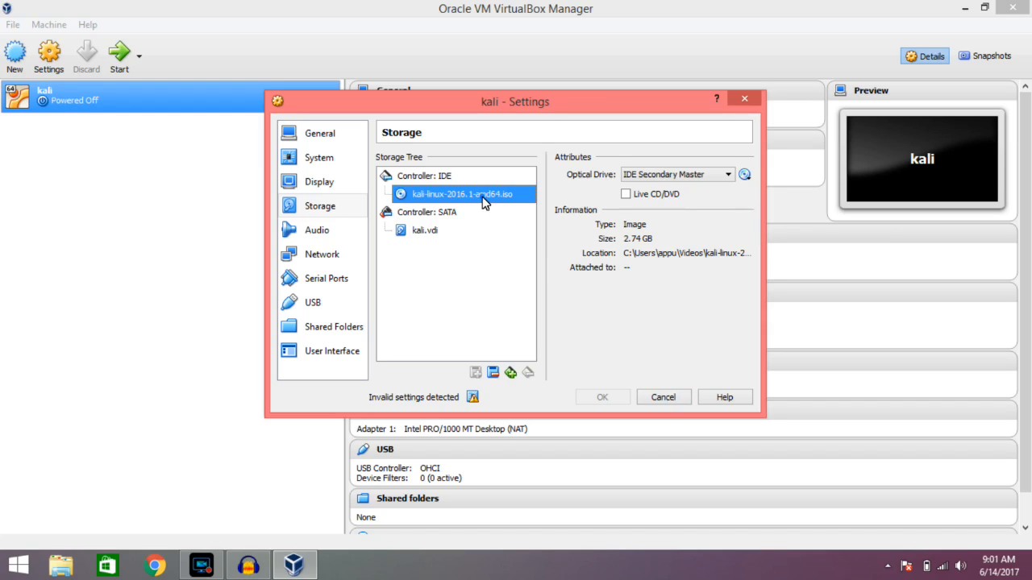
Check the details of the invalid settings warning, reduce the machine's base memory to 3124 MB and save the settings.
click(472, 397)
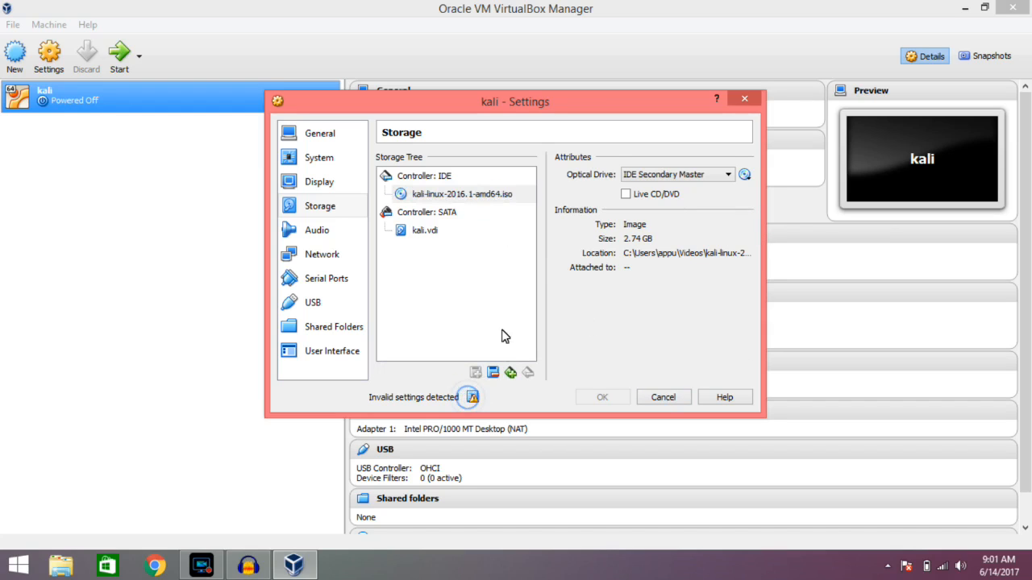
mouse_move(473, 399)
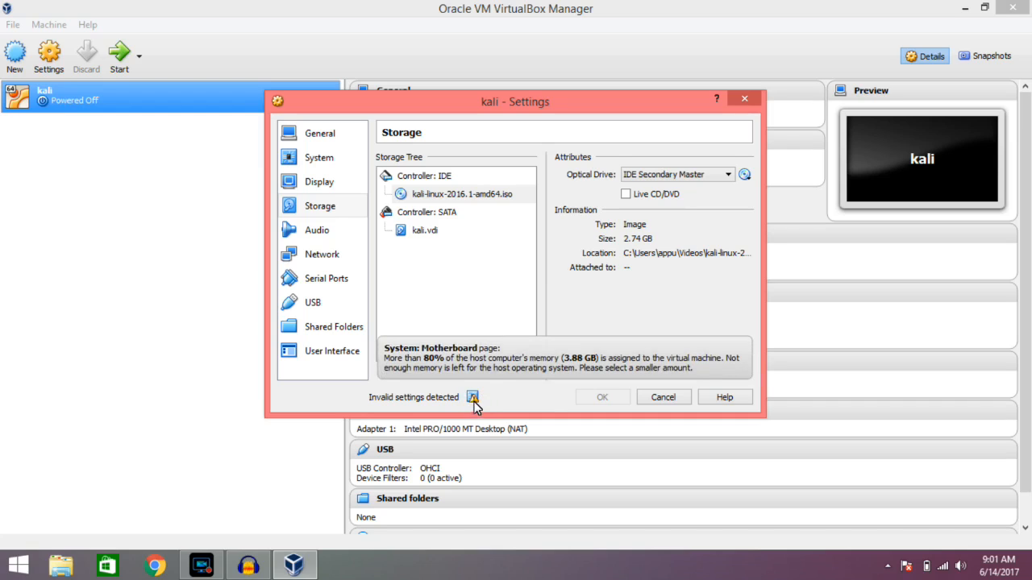
click(388, 286)
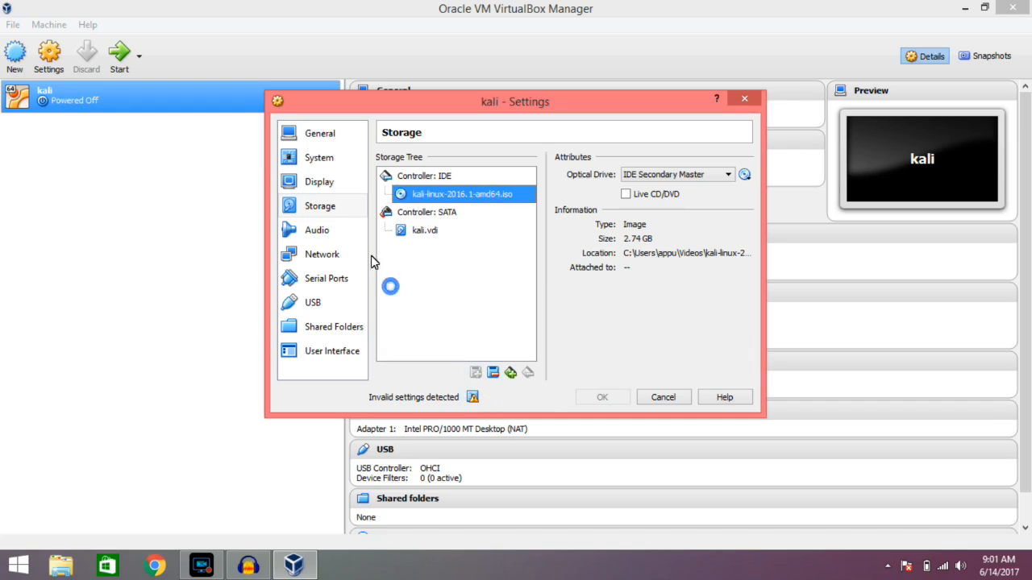
click(331, 161)
click(491, 164)
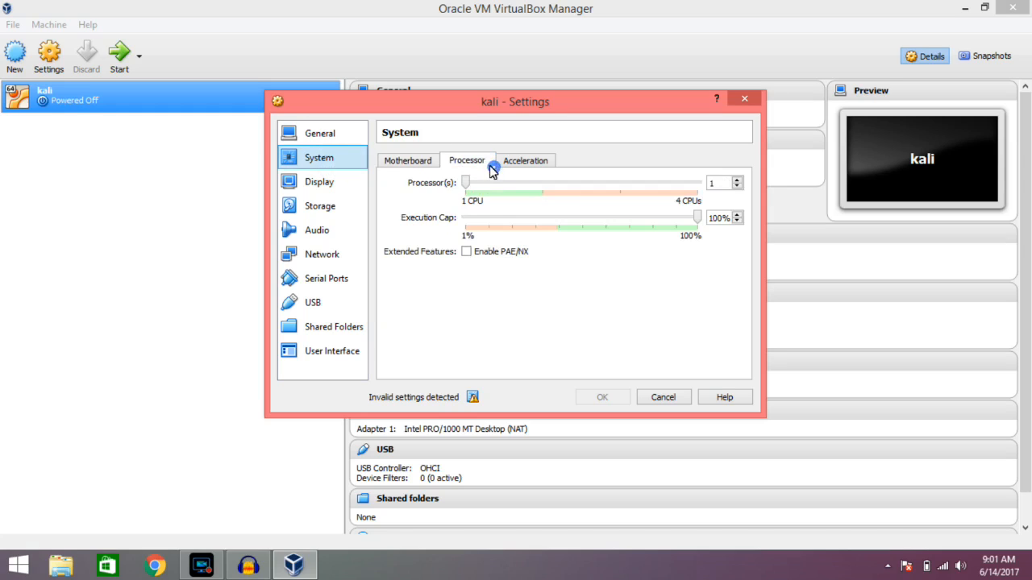
click(535, 161)
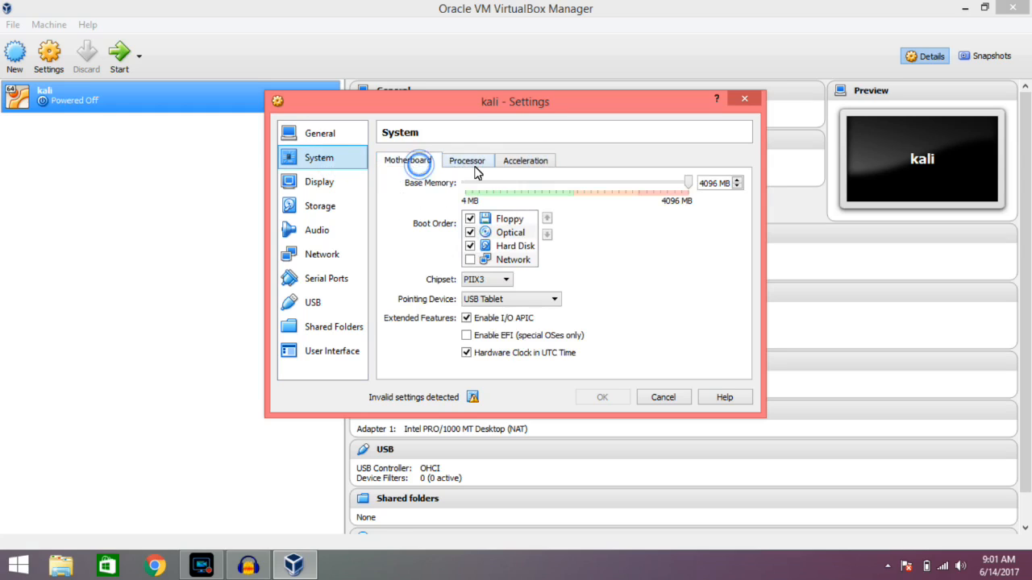
drag(688, 182, 636, 184)
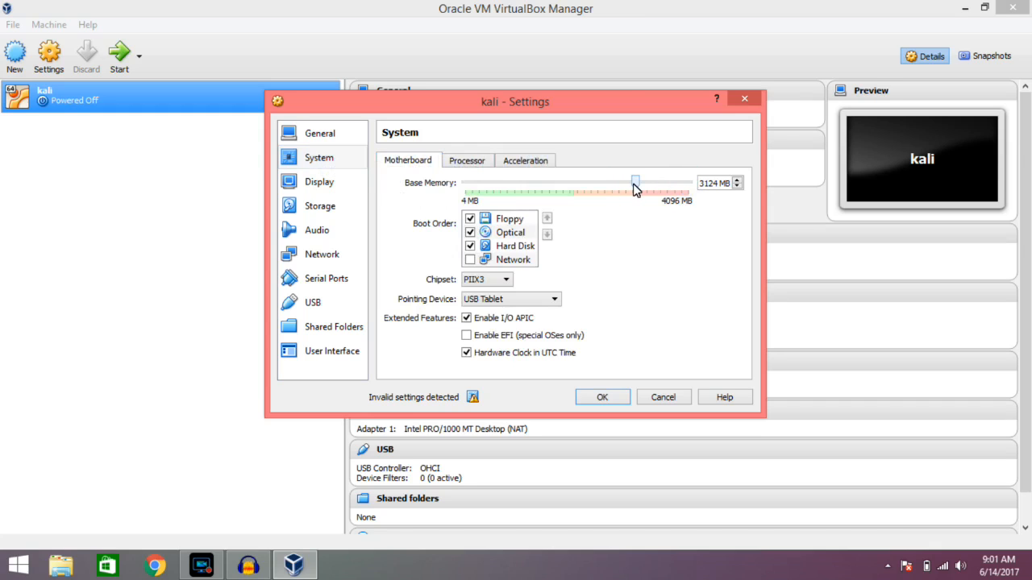
click(617, 395)
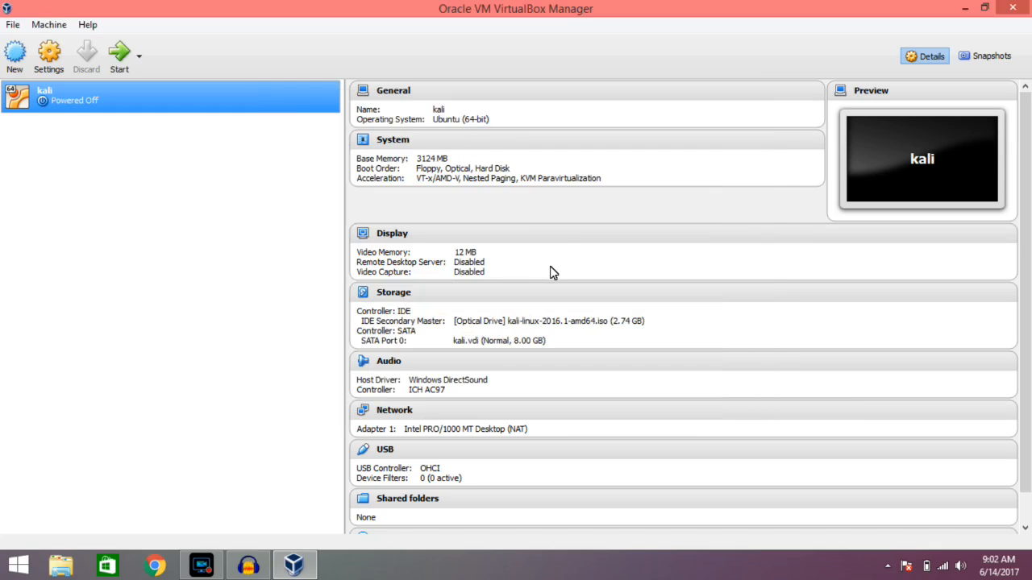
Reopen the kali machine's settings, set its base memory to 3180 MB and save the change.
click(48, 53)
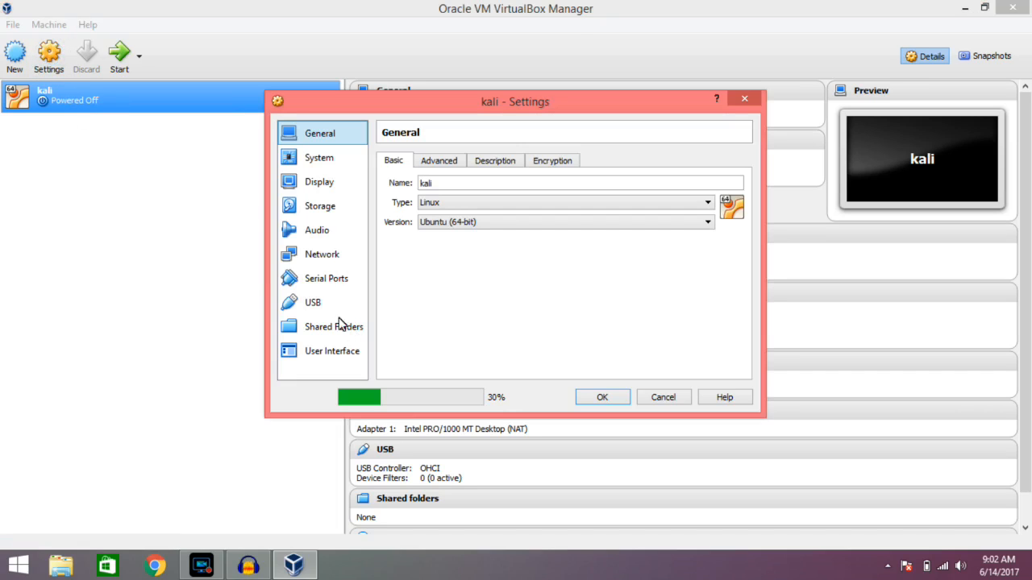
mouse_move(474, 401)
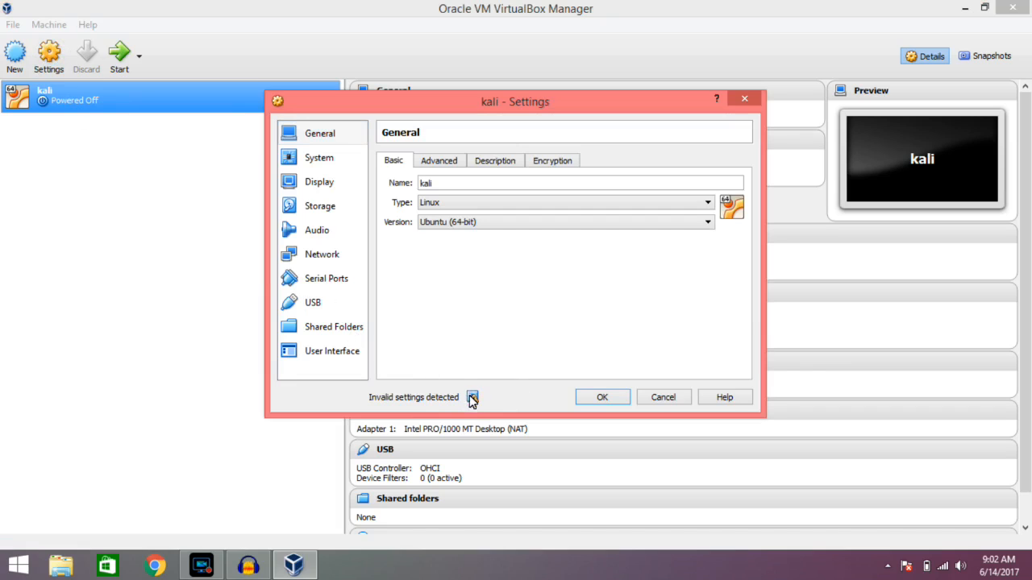
click(322, 207)
click(321, 183)
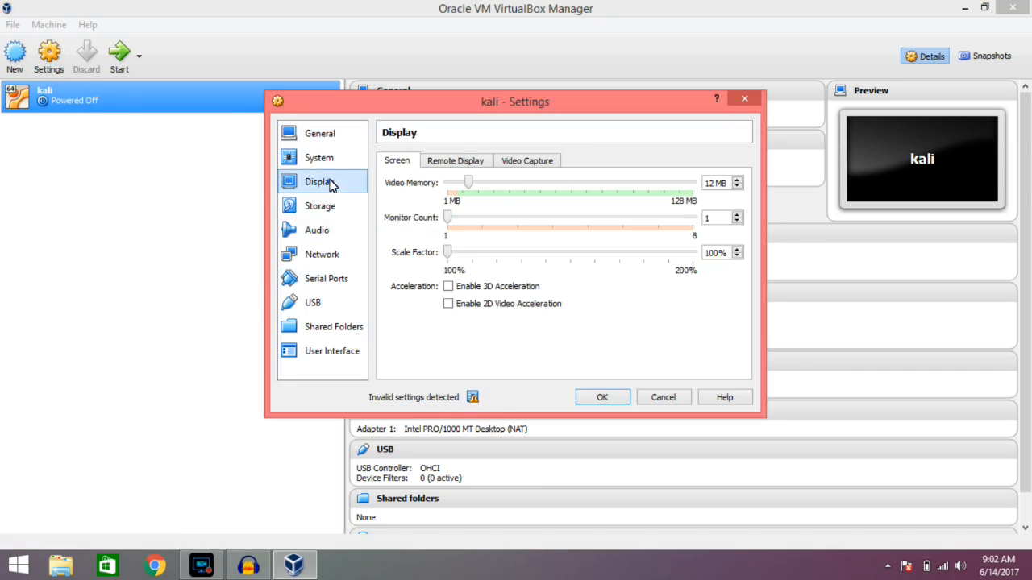
click(324, 160)
click(641, 187)
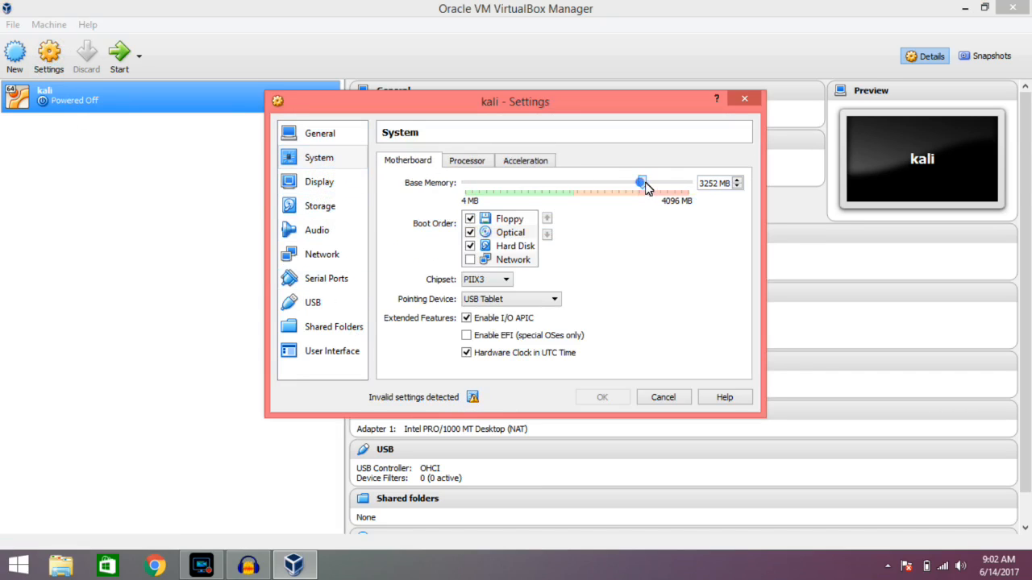
drag(641, 186, 638, 185)
click(601, 396)
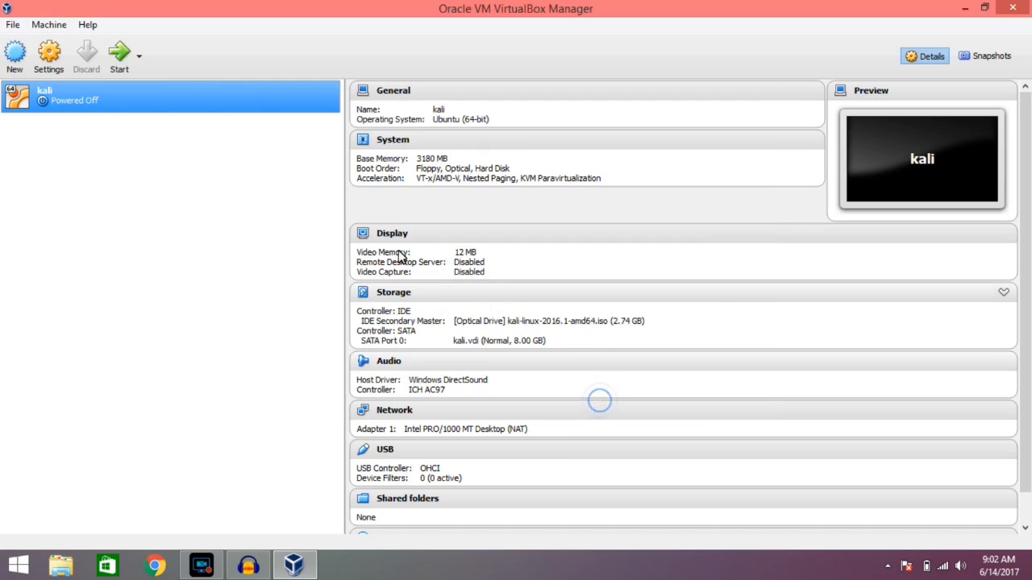
Start the kali machine, dismiss the keyboard capture notice and boot Live (amd64) from the Kali boot menu.
click(123, 60)
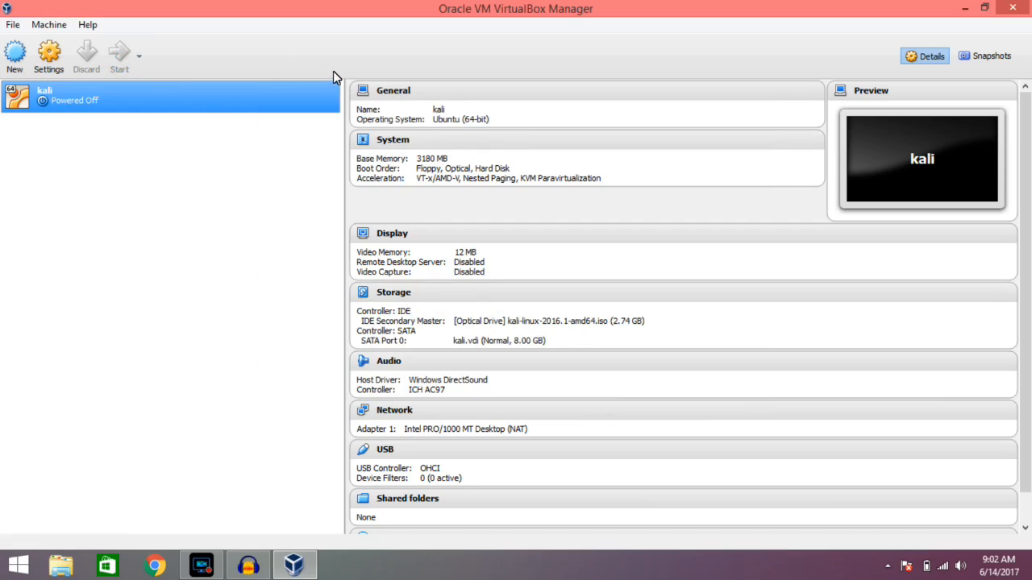
click(965, 8)
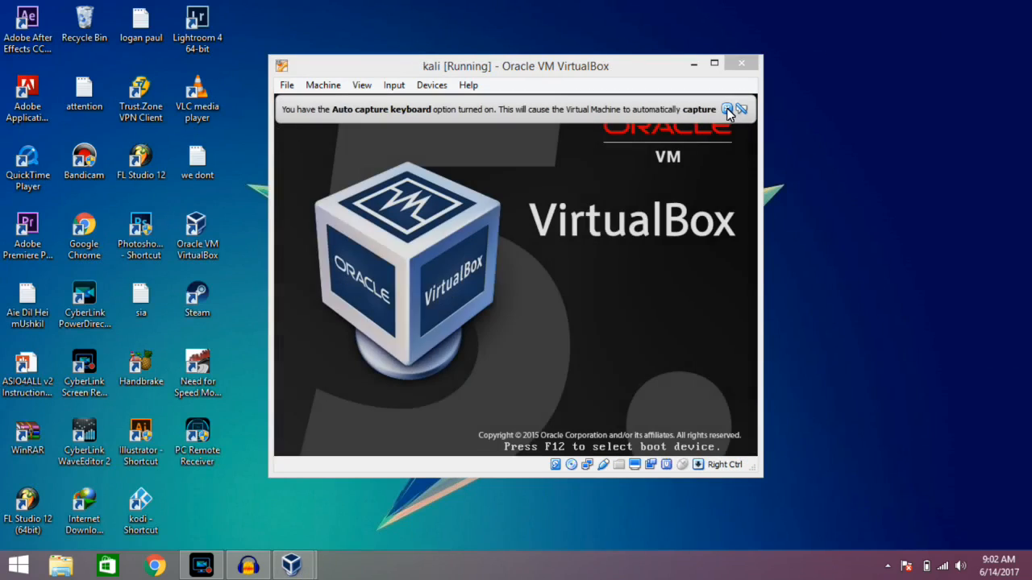
click(726, 109)
mouse_move(616, 69)
mouse_down()
mouse_move(559, 52)
mouse_move(614, 54)
mouse_up()
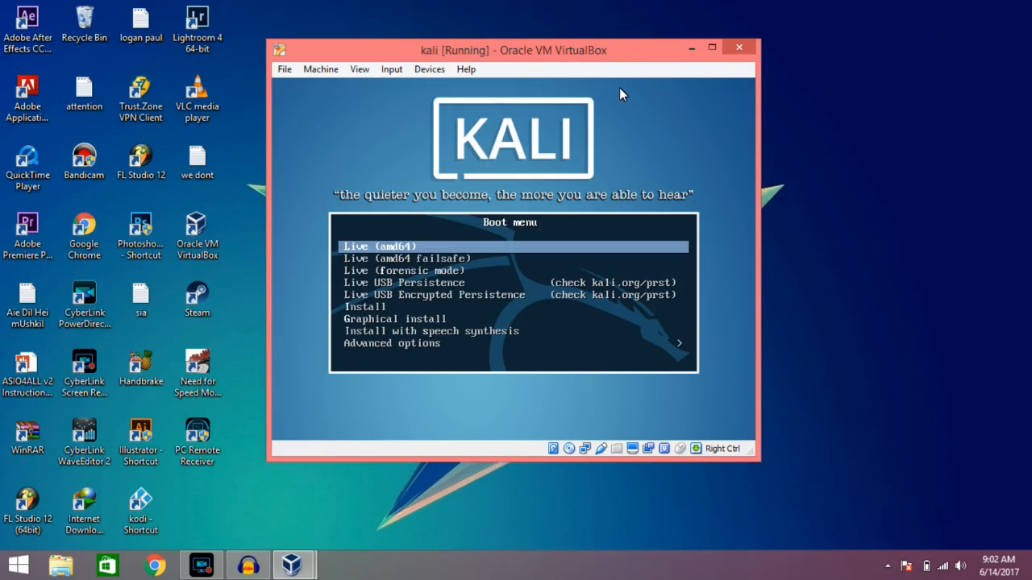
key(Return)
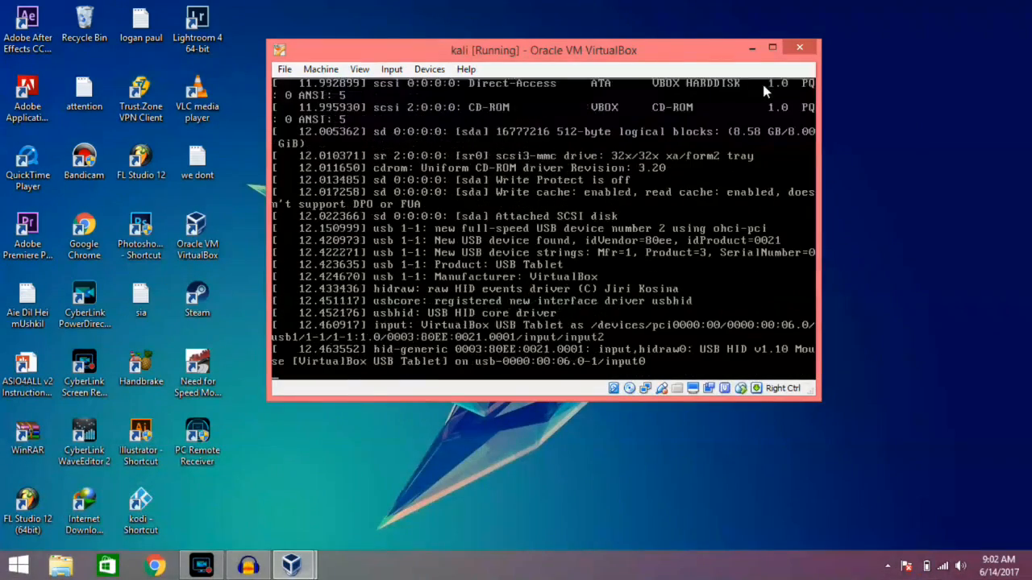
Enlarge and reposition the running kali machine's window on the desktop, dismissing the mouse pointer integration notice.
click(786, 94)
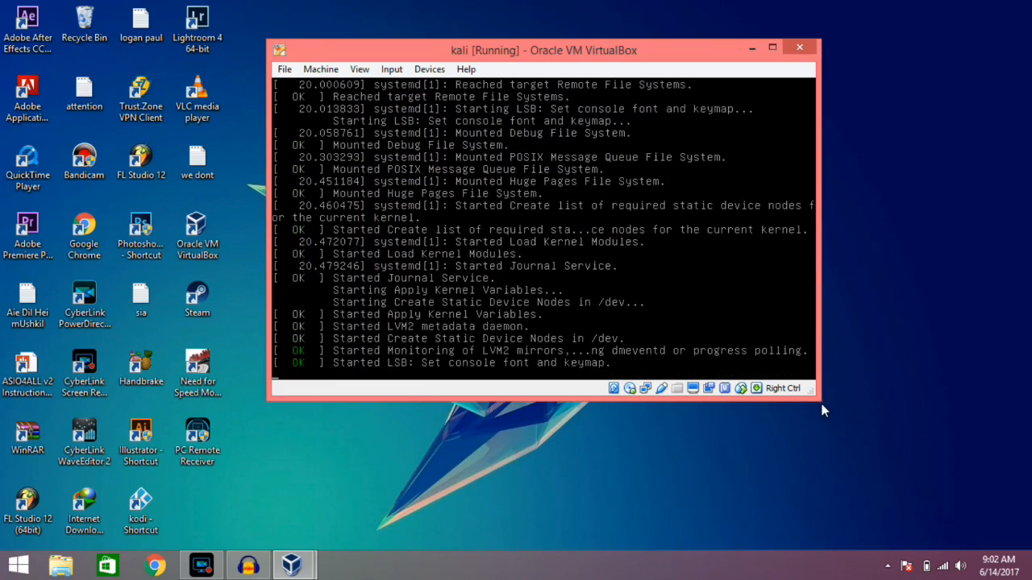
drag(828, 403, 880, 421)
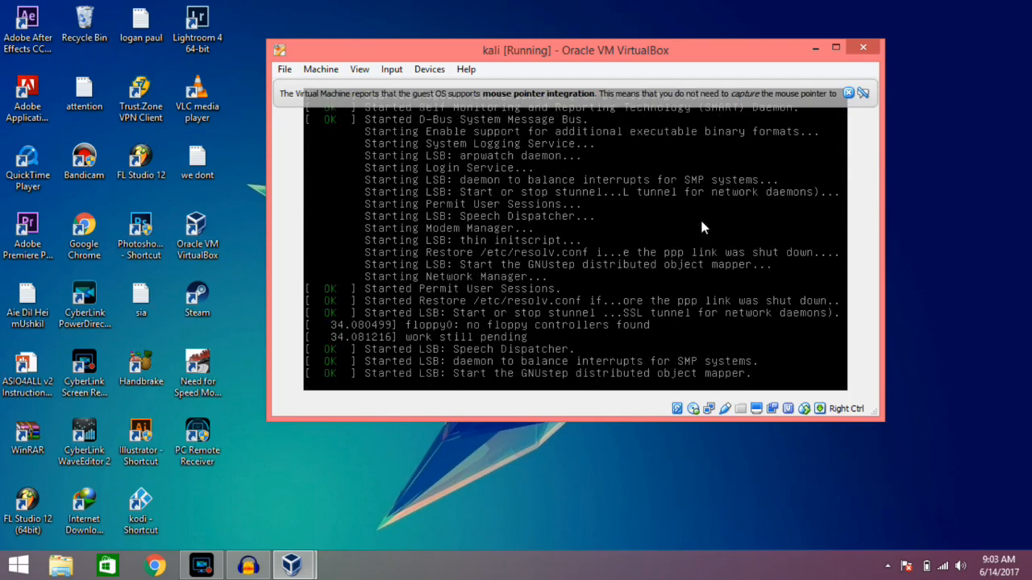
click(849, 93)
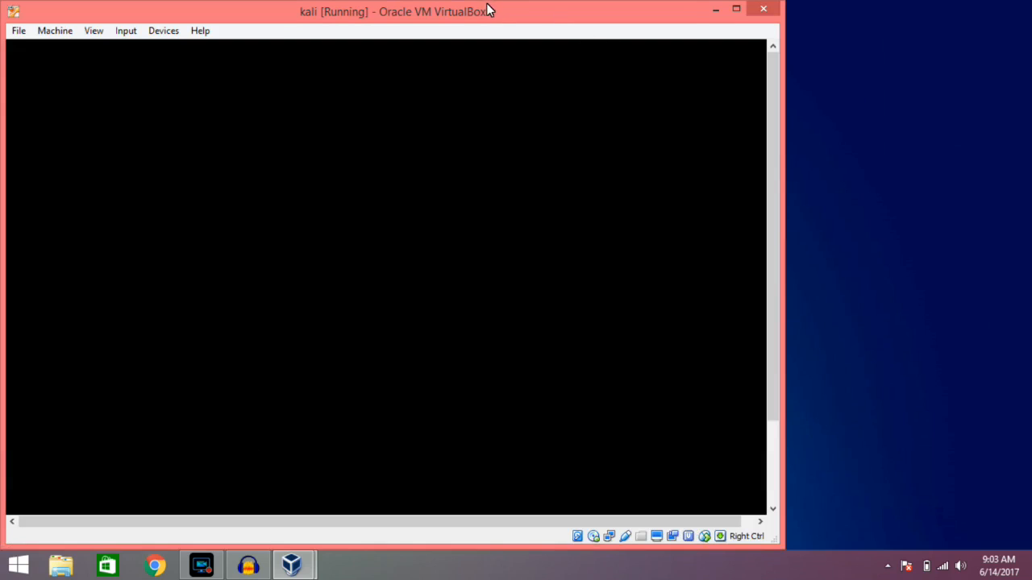
drag(479, 11, 614, 18)
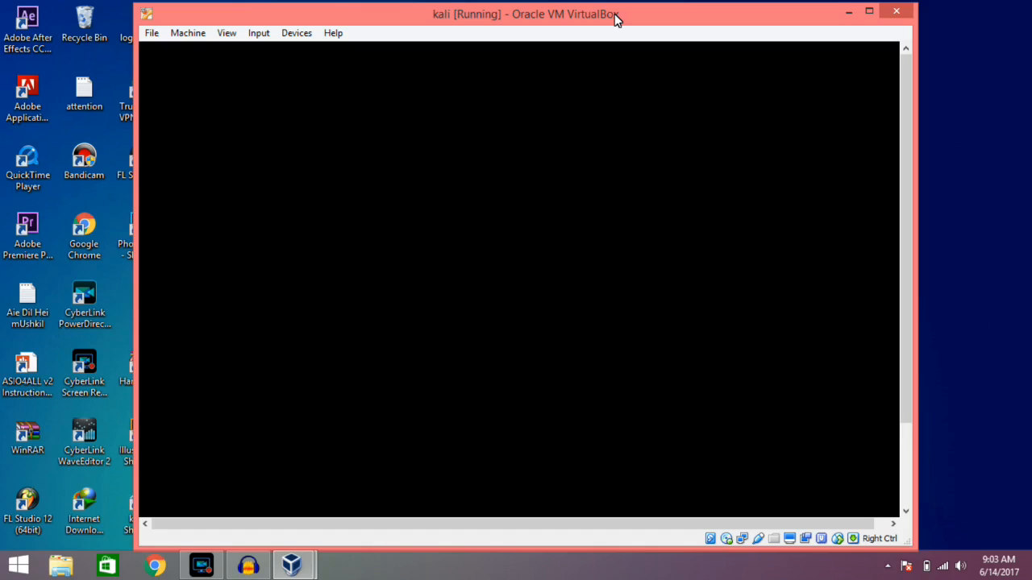
drag(618, 9, 669, 36)
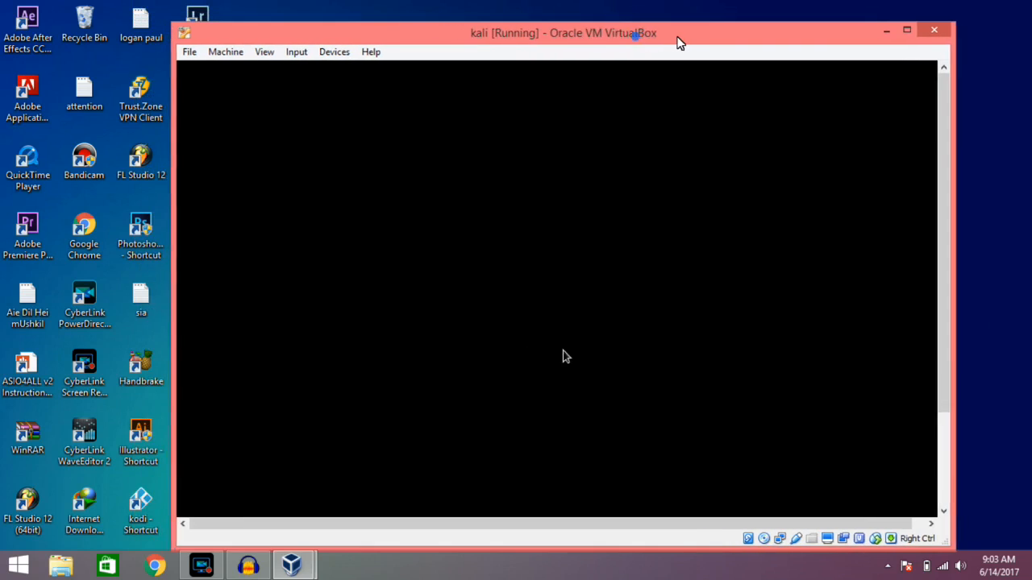
Maximize the running kali machine's window while the live system boots.
click(908, 36)
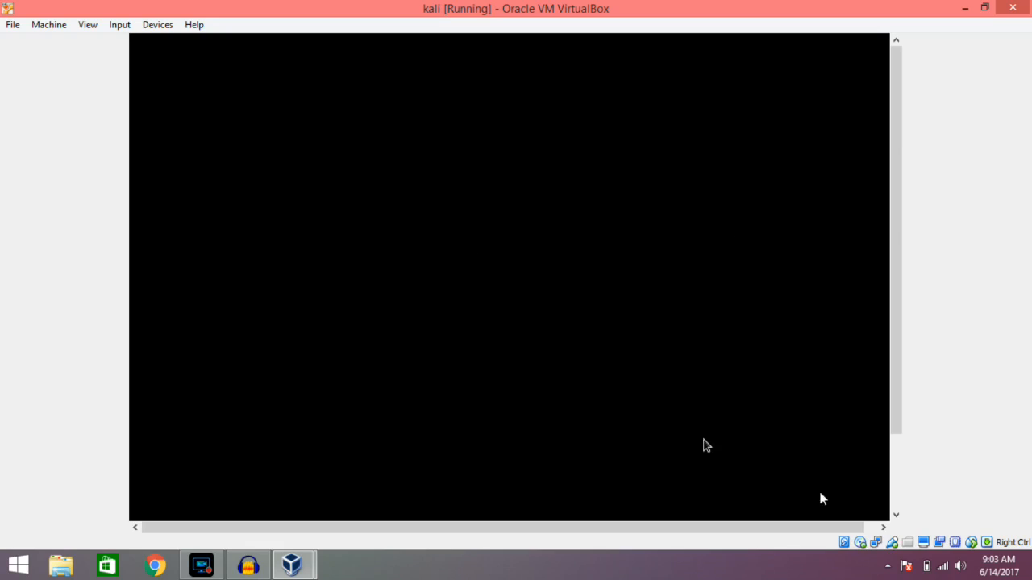
drag(842, 530, 891, 486)
mouse_move(895, 411)
mouse_down()
mouse_move(897, 498)
mouse_move(896, 406)
mouse_up()
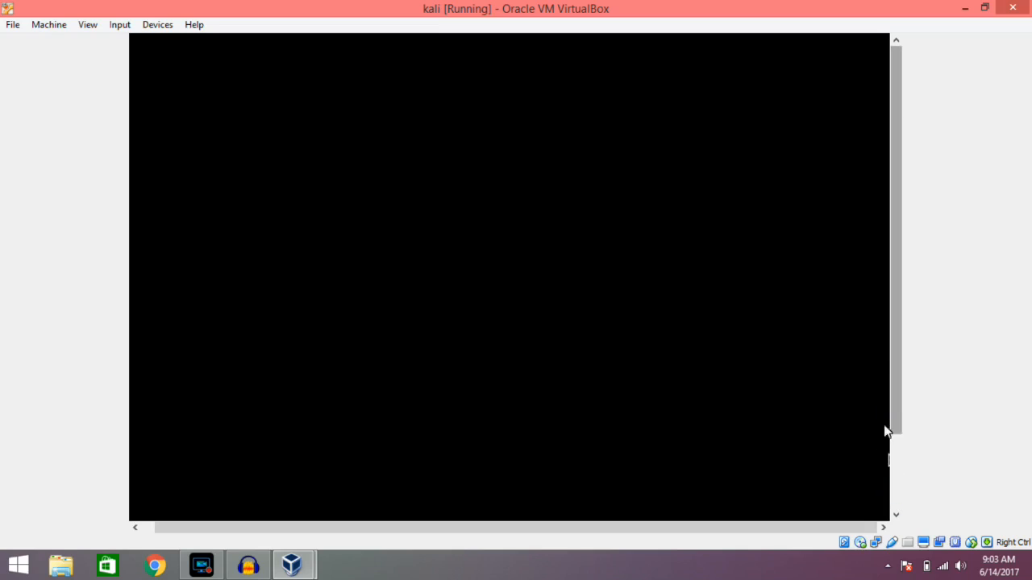
drag(694, 530, 600, 532)
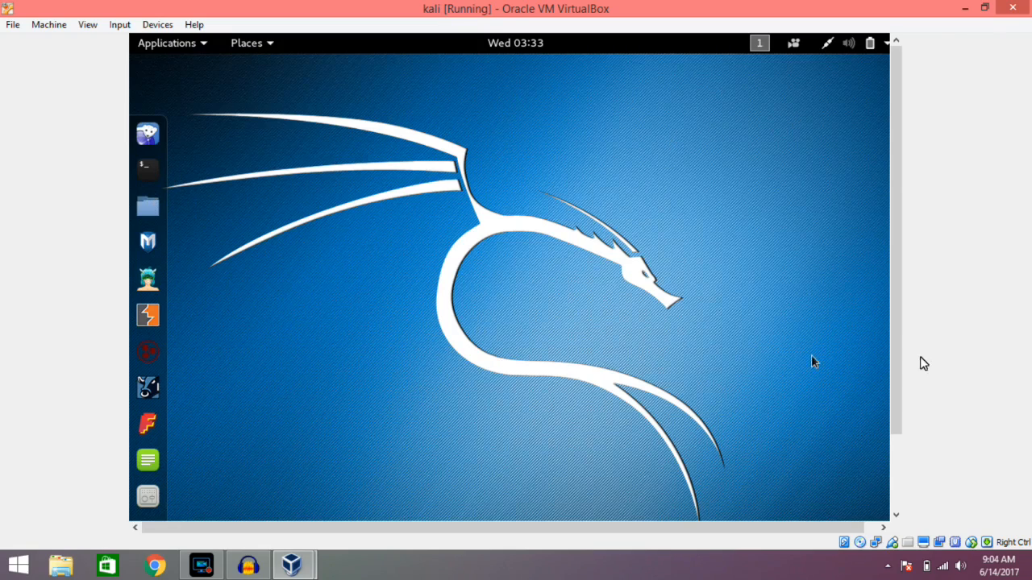
Look over the whole Kali live desktop and display its categorized list of applications.
scroll(896, 392, down, 3)
scroll(880, 247, up, 3)
scroll(879, 240, down, 3)
drag(718, 532, 810, 536)
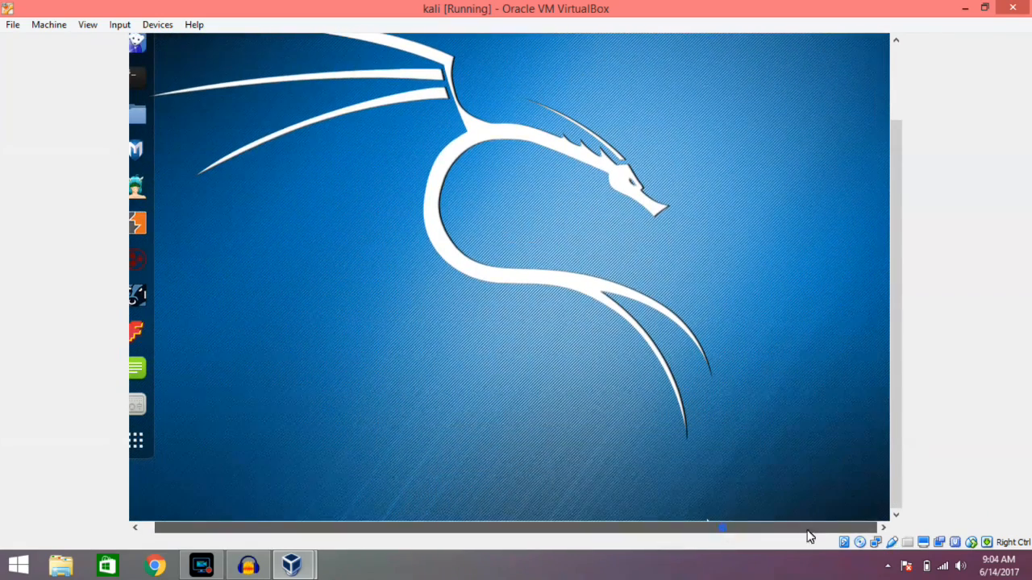
scroll(899, 222, up, 2)
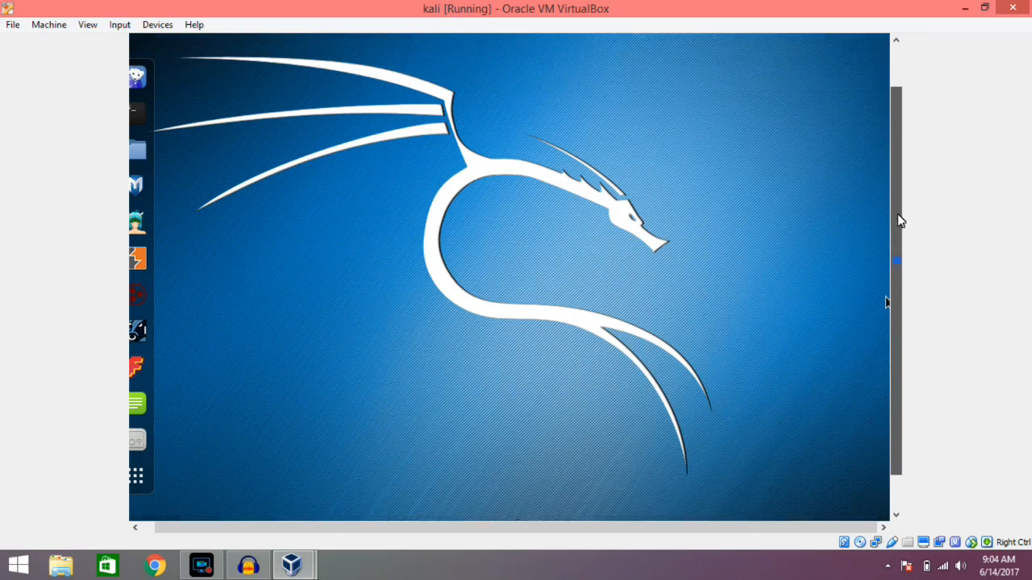
scroll(897, 214, up, 2)
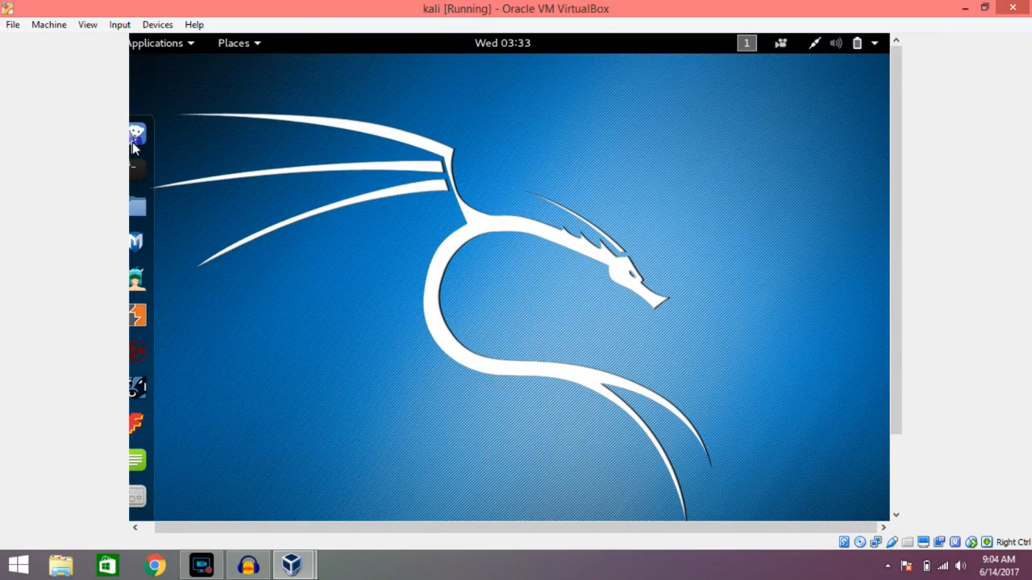
click(175, 45)
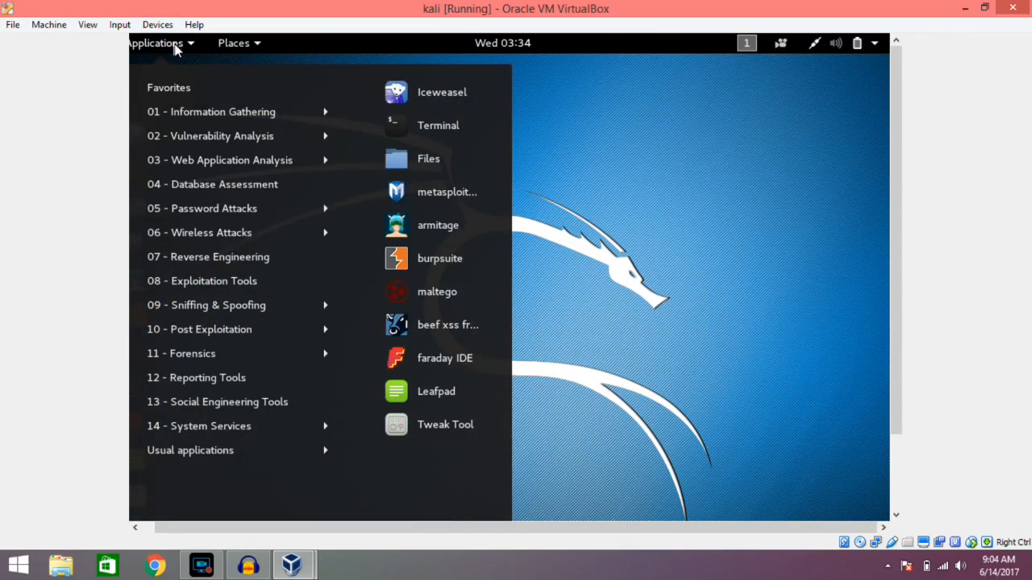